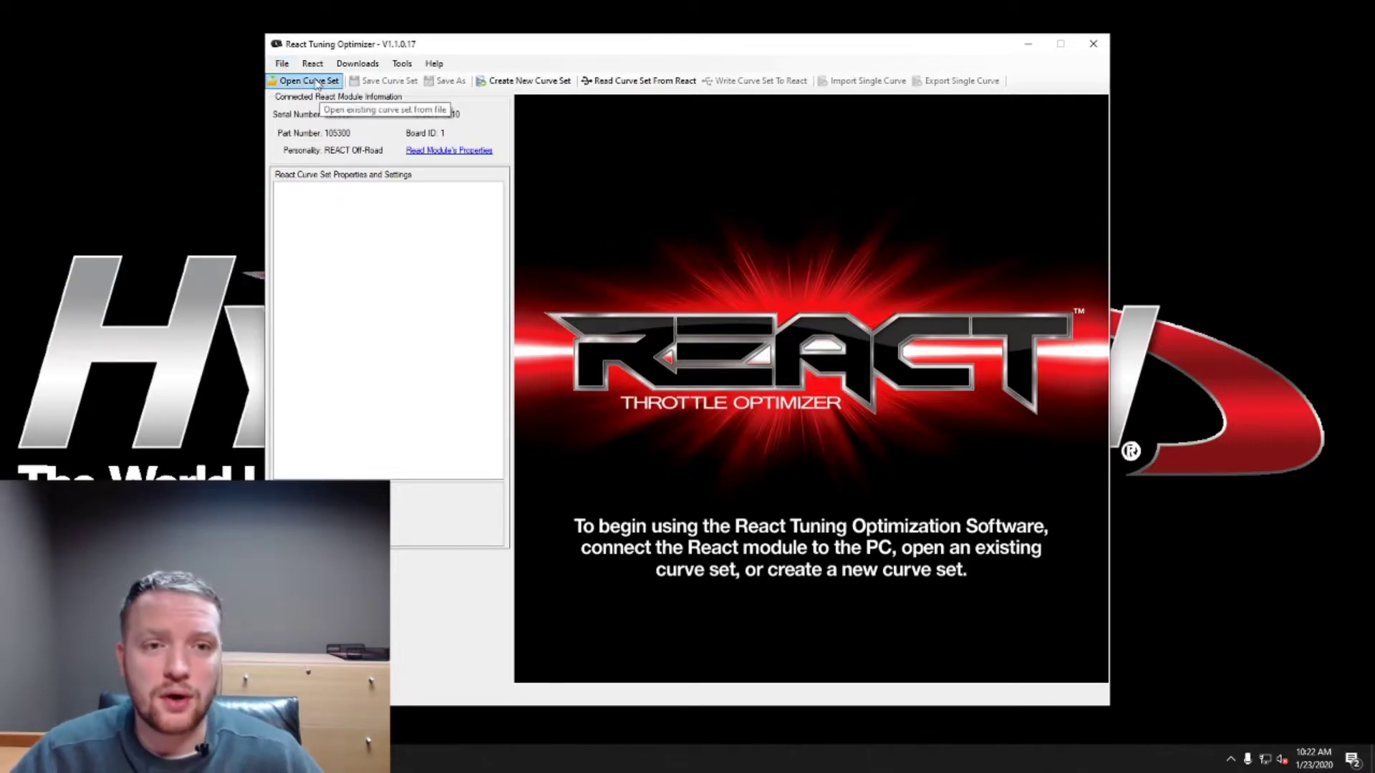
- Open the Downloads menu to show the 'Download Hypertech Stock Curve Sets' entry
{"action": "left_click", "coordinate": [372, 64]}
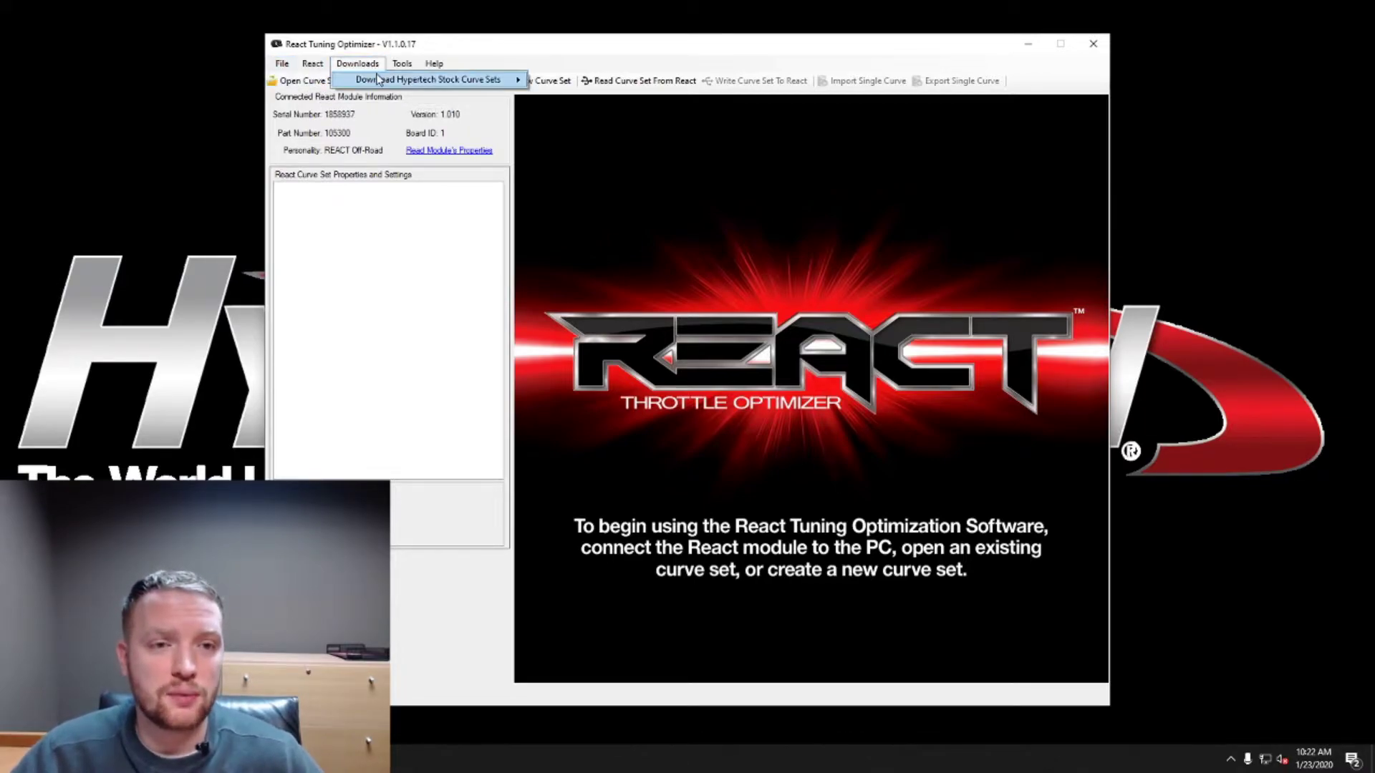
- Dismiss the download submenu and open the Open React Curve Set From File dialog in Documents
{"action": "mouse_move", "coordinate": [381, 81]}
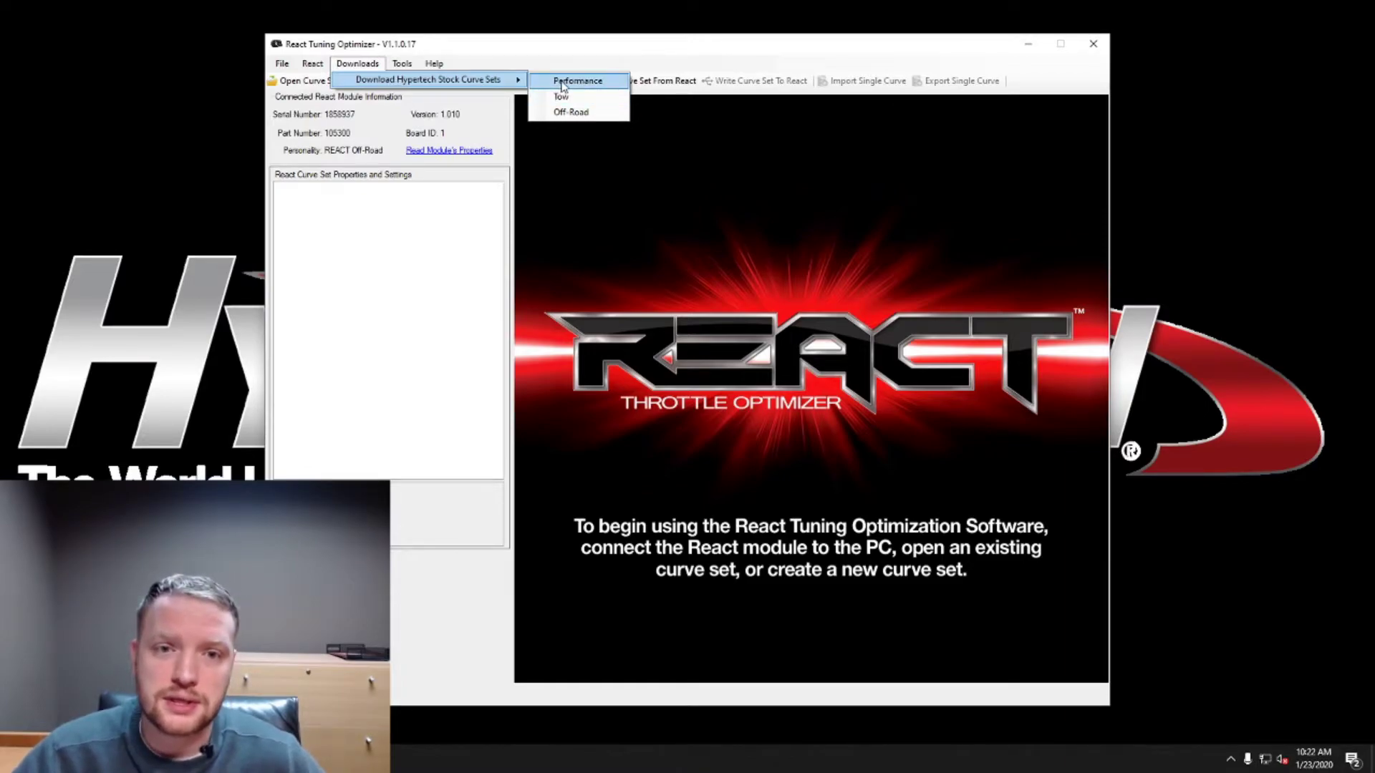
{"action": "left_click", "coordinate": [676, 122]}
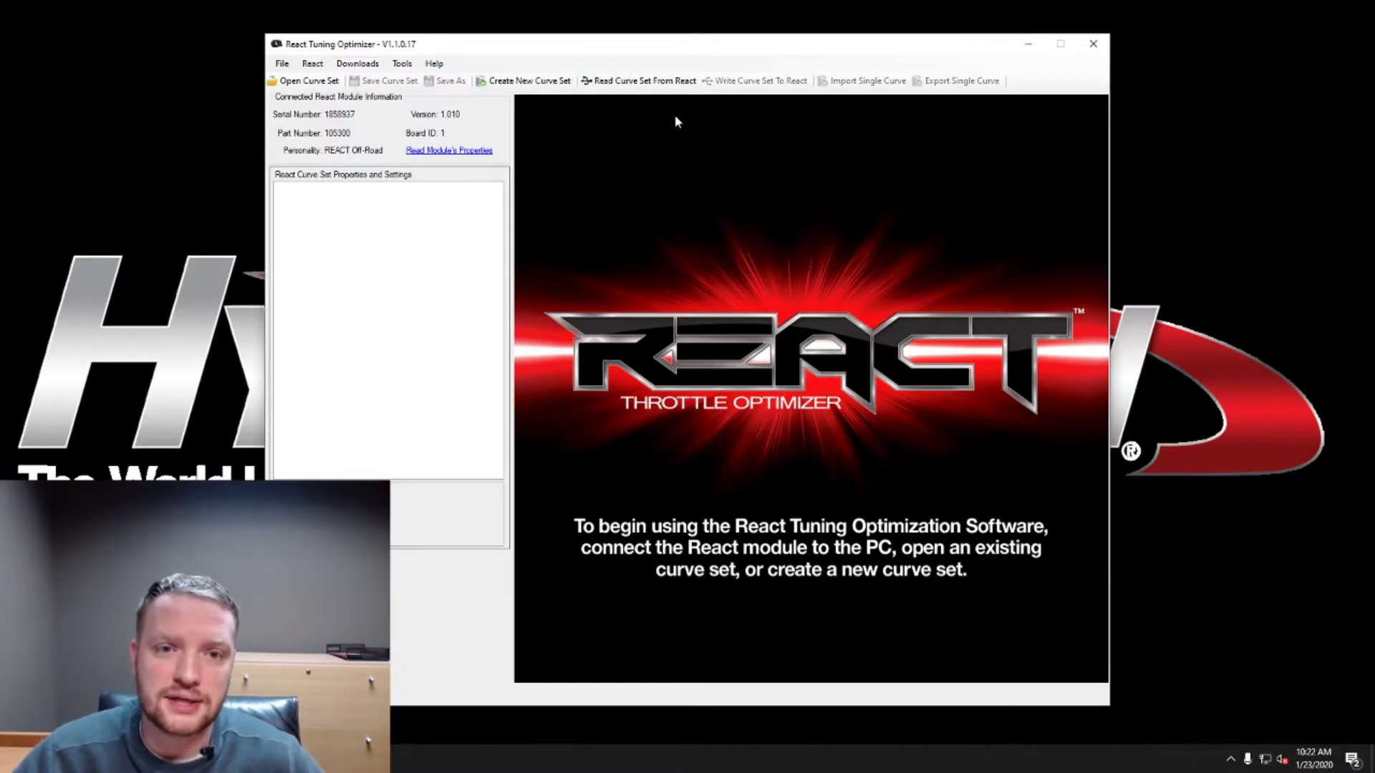
{"action": "left_click", "coordinate": [296, 83]}
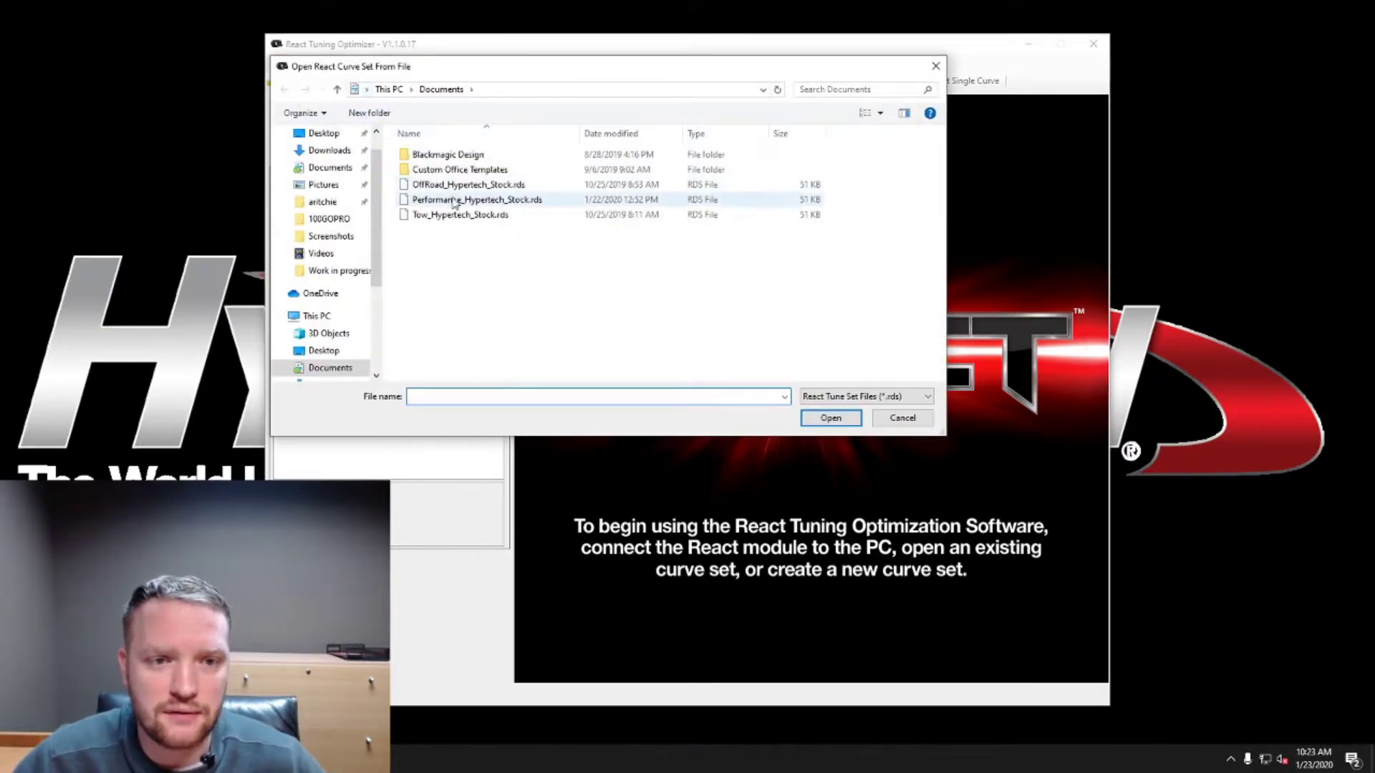
- Open Performance_Hypertech_Stock.rds and select the Track curve point at input 47
{"action": "left_click", "coordinate": [454, 200]}
{"action": "left_click", "coordinate": [831, 418]}
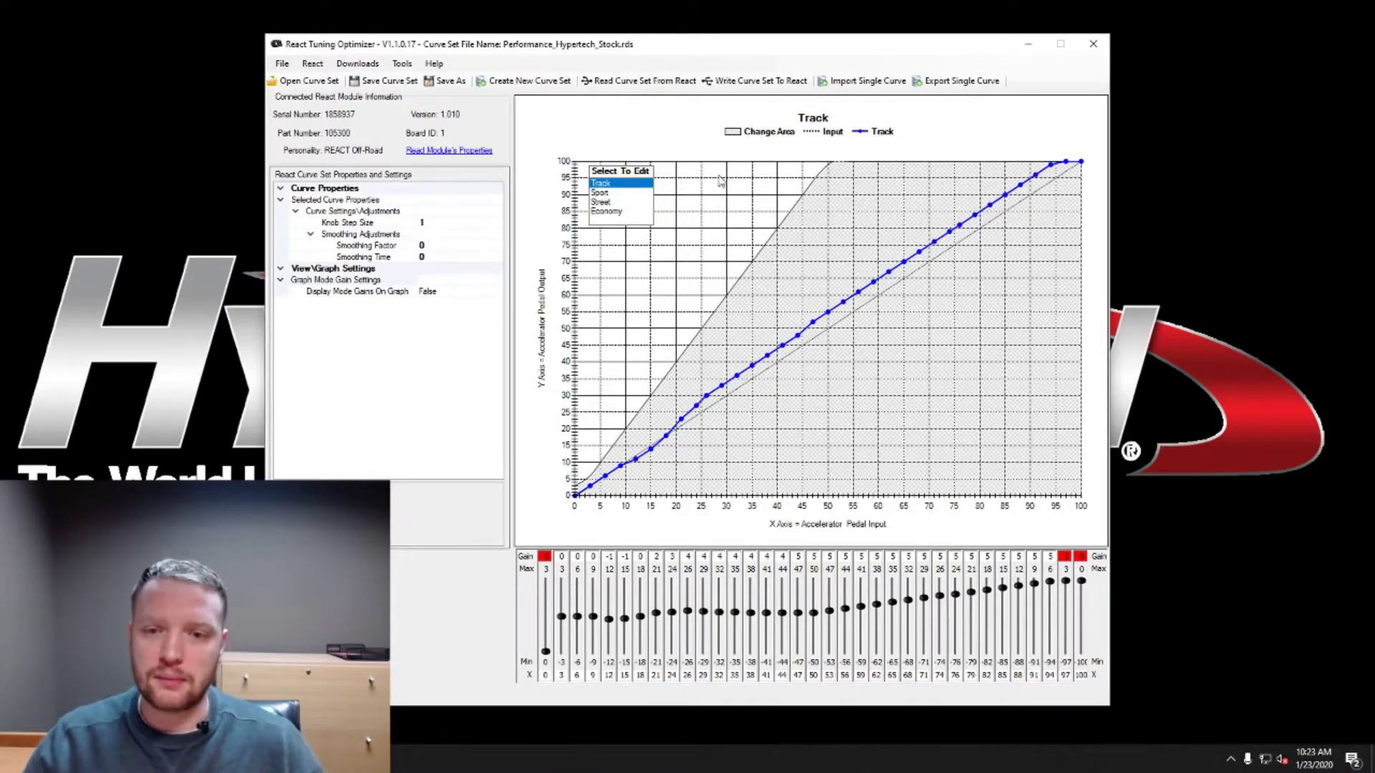
{"action": "left_click", "coordinate": [813, 321]}
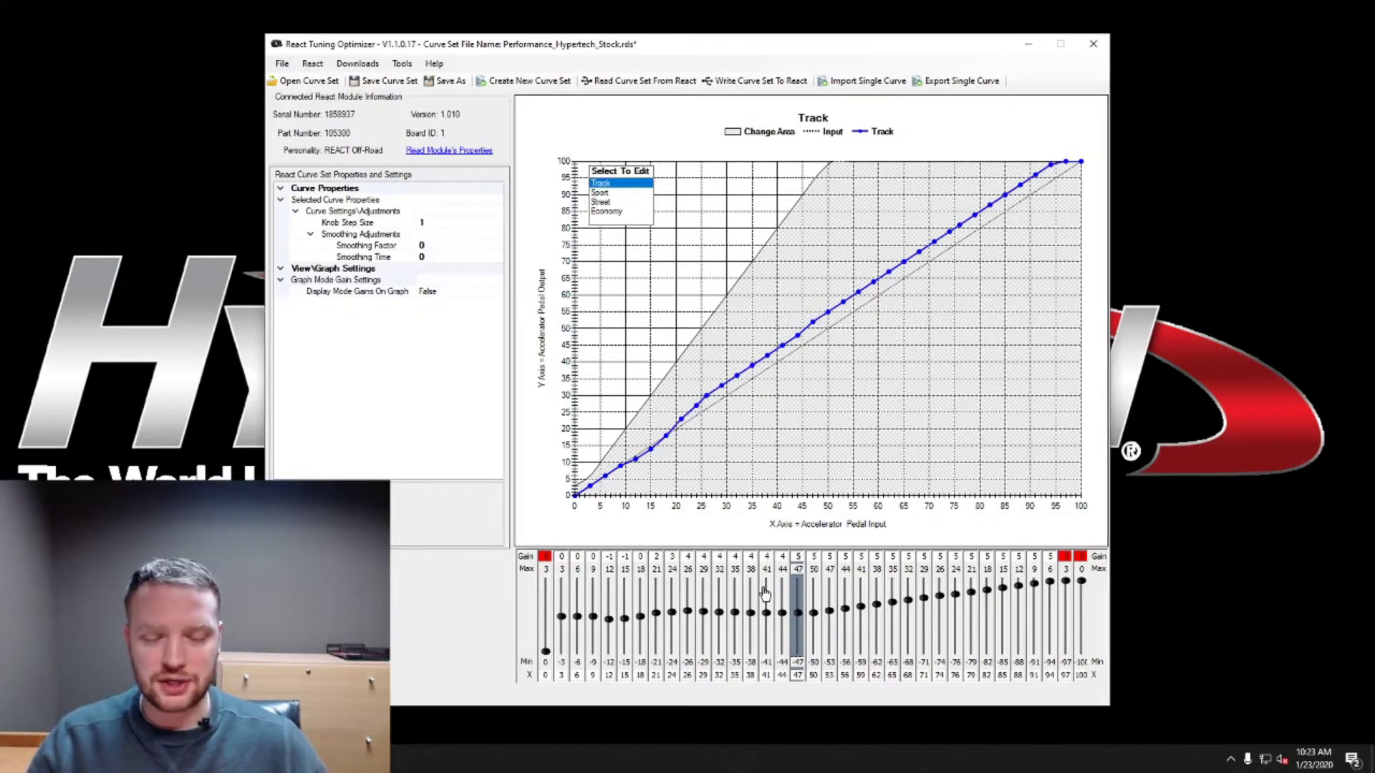
{"action": "left_click", "coordinate": [465, 358]}
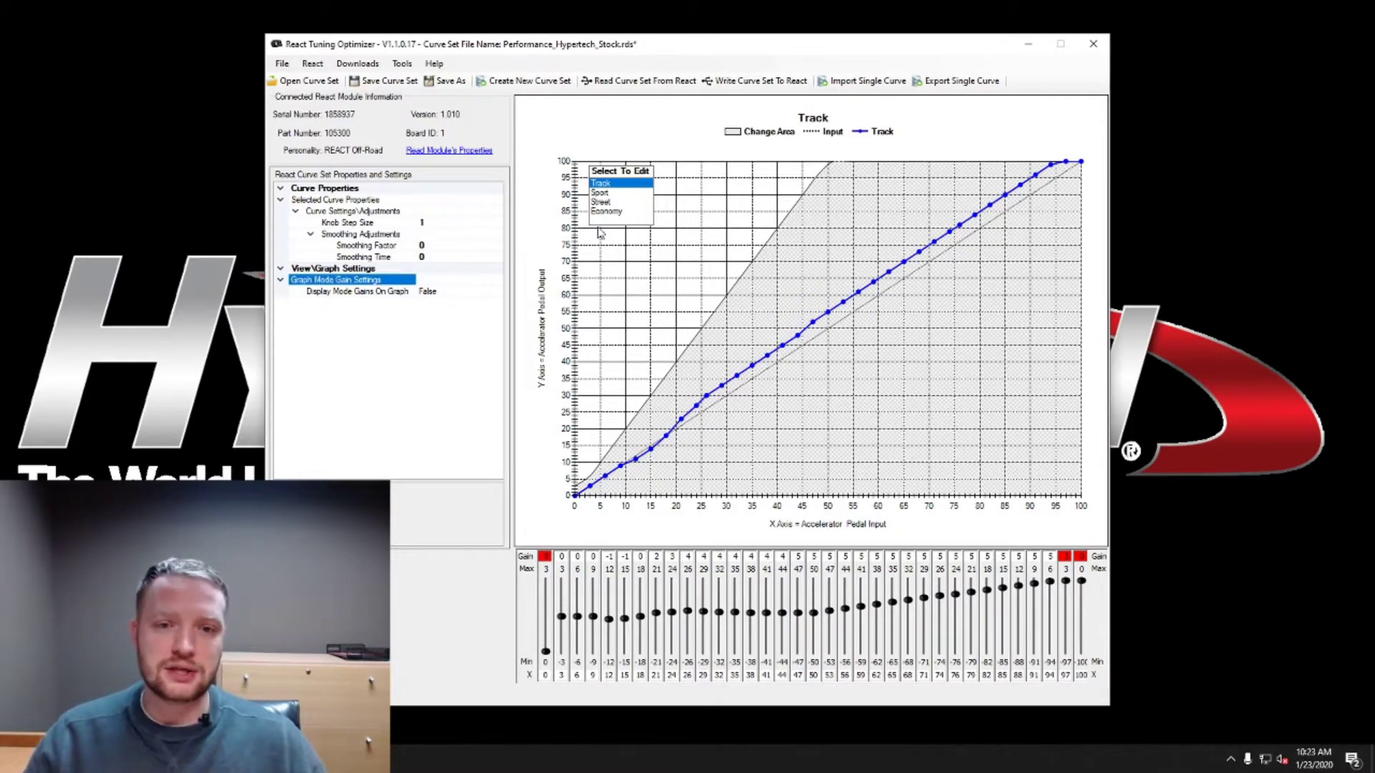
{"action": "left_click", "coordinate": [599, 194]}
{"action": "left_click", "coordinate": [600, 183]}
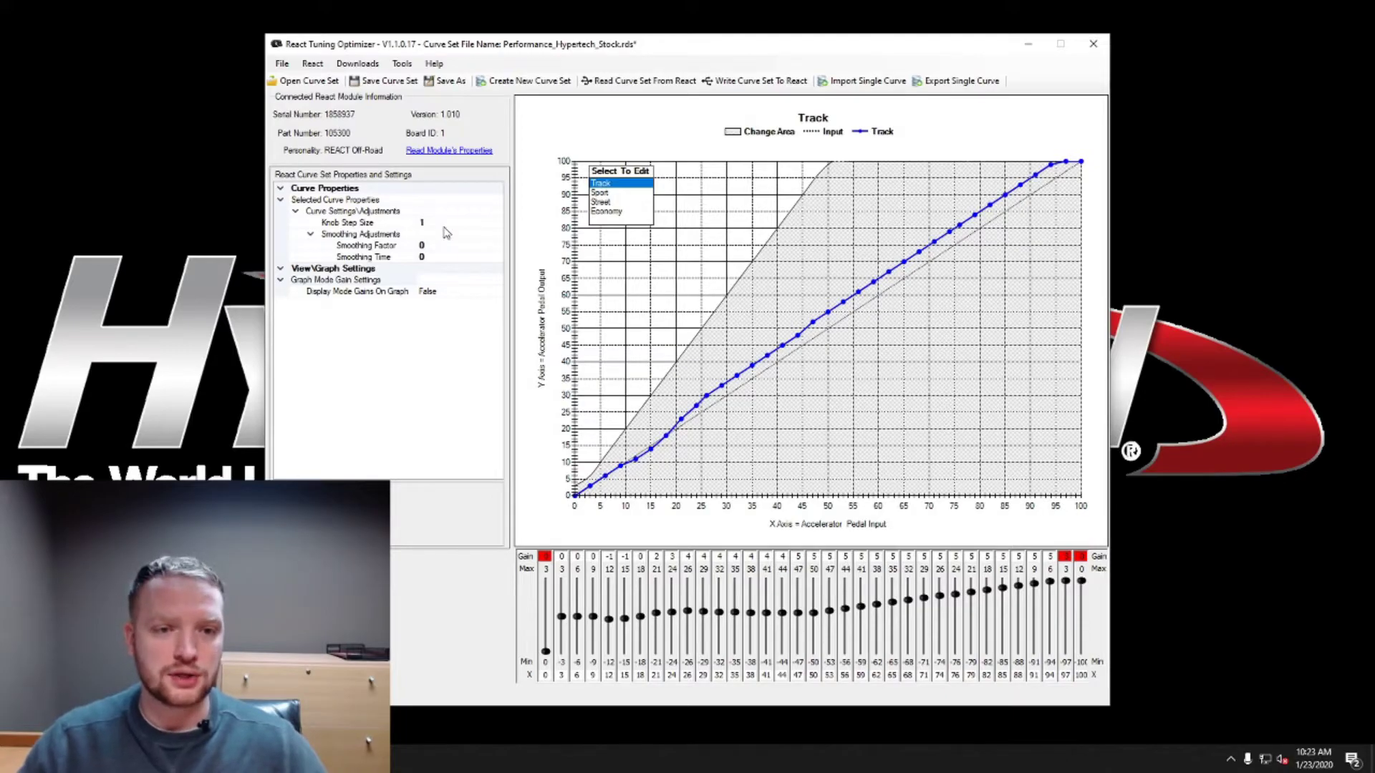
{"action": "left_click", "coordinate": [448, 292]}
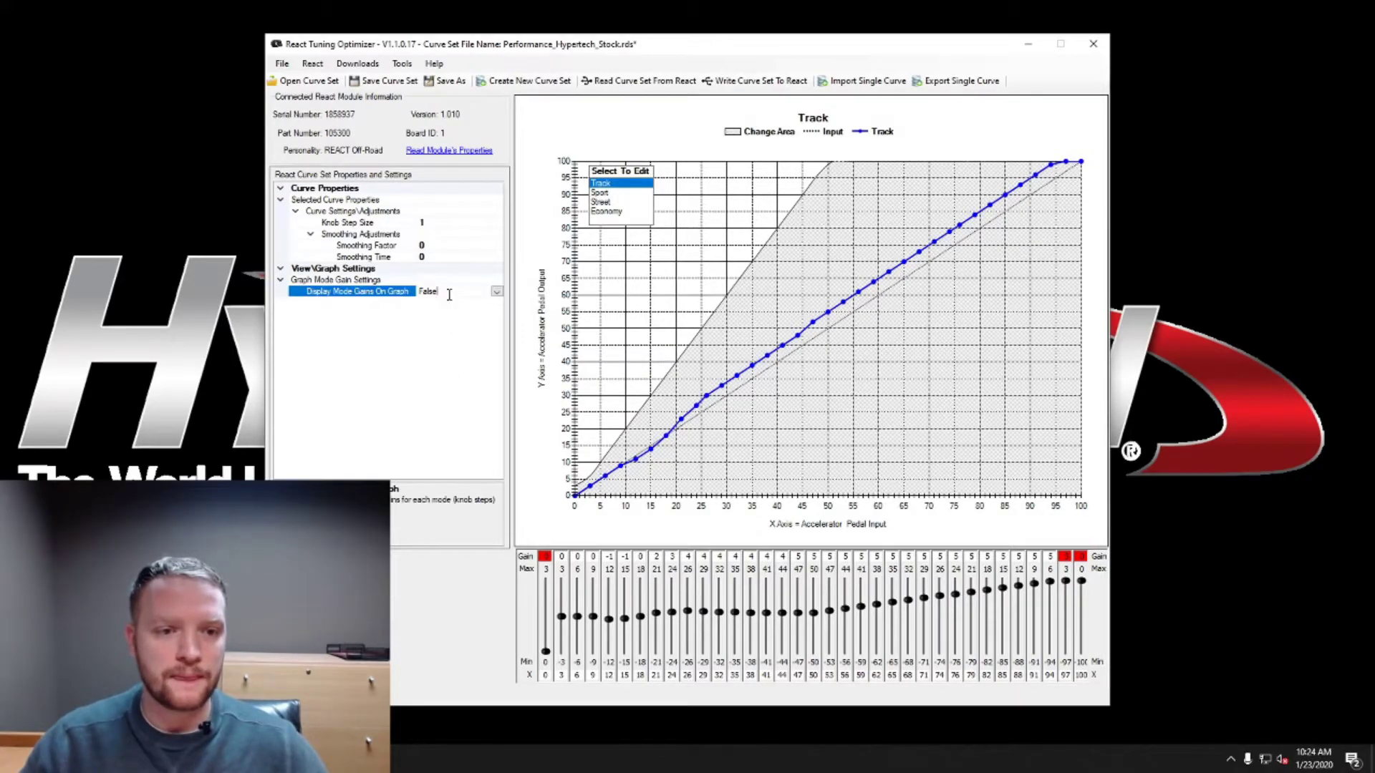
{"action": "left_click", "coordinate": [496, 291]}
- Set Display Mode Gains On Graph to True to overlay the nine knob-step curves on Track
{"action": "left_click", "coordinate": [453, 317]}
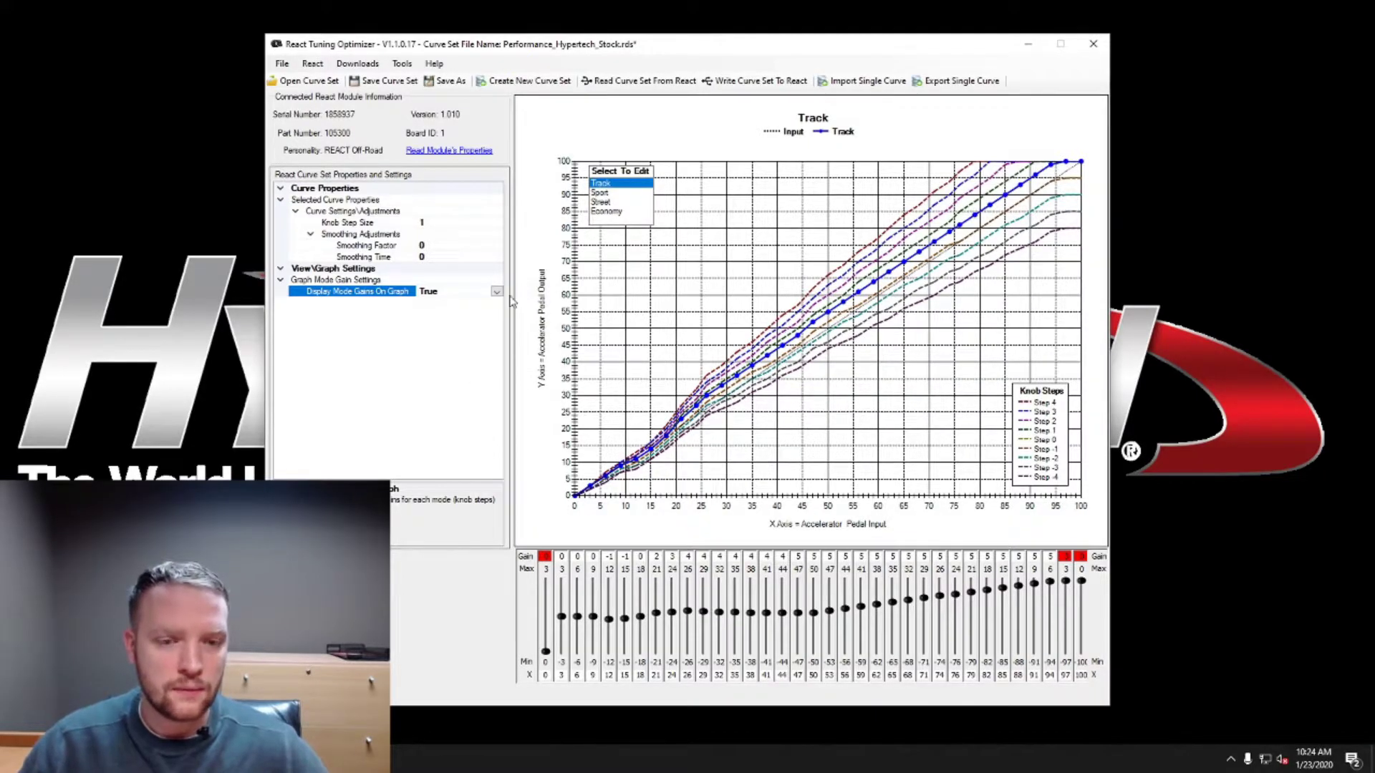
{"action": "left_click", "coordinate": [475, 220]}
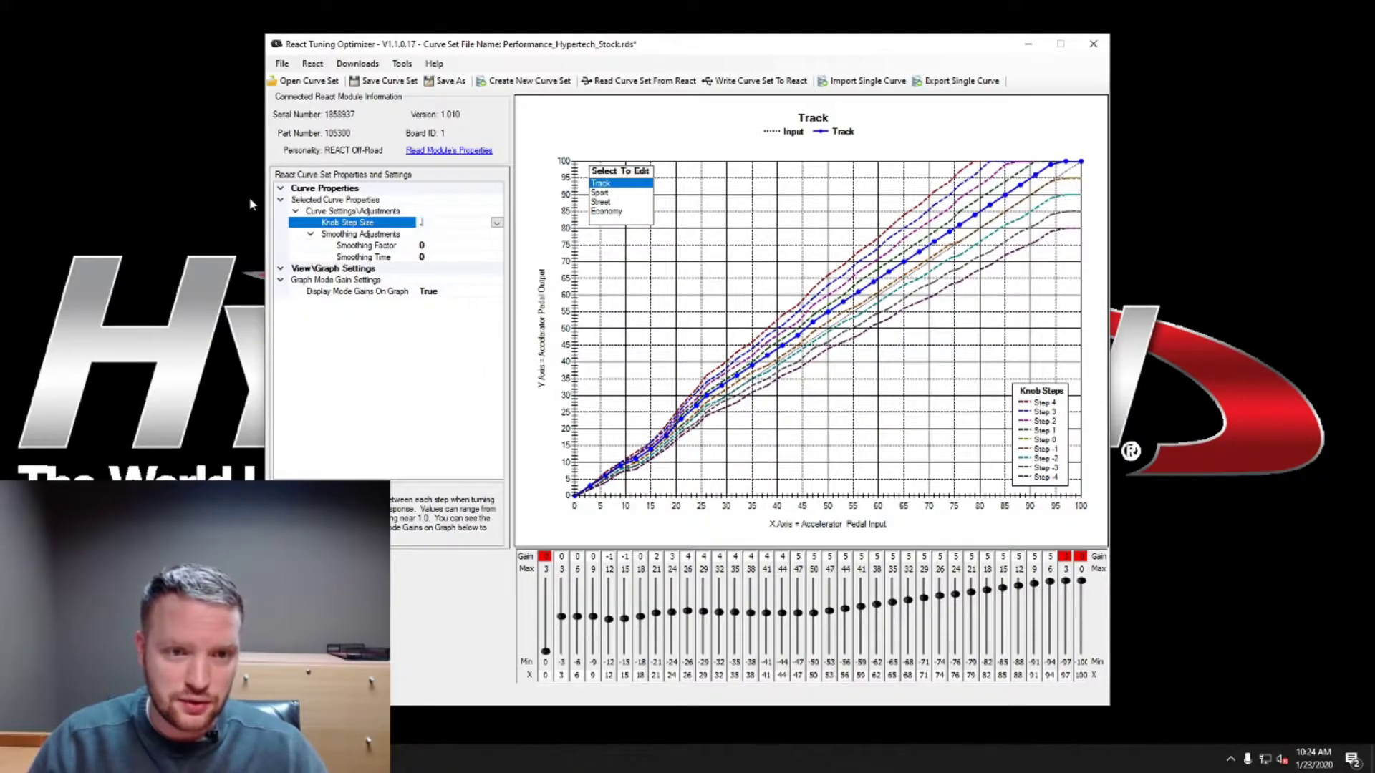
{"action": "type", "text": ".5"}
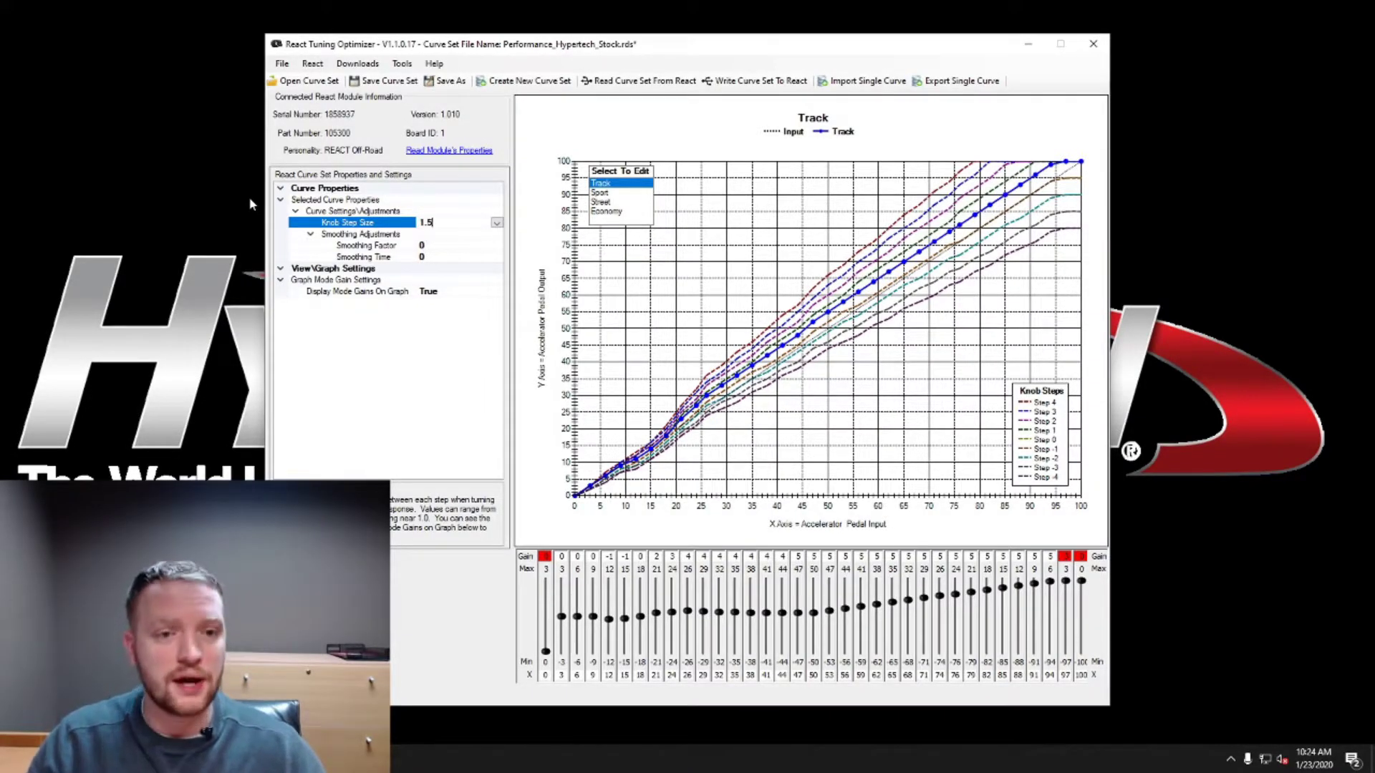
{"action": "key", "text": "Return"}
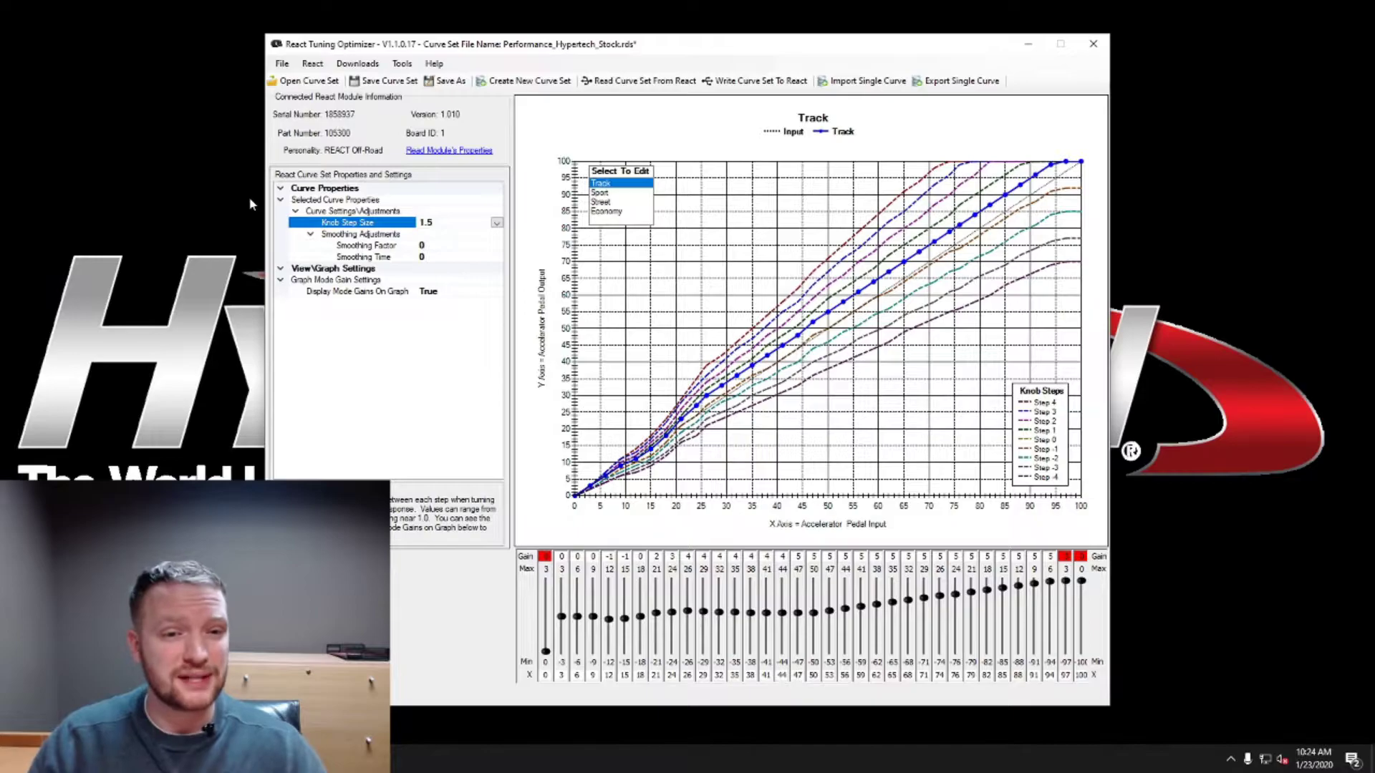
{"action": "type", "text": "2"}
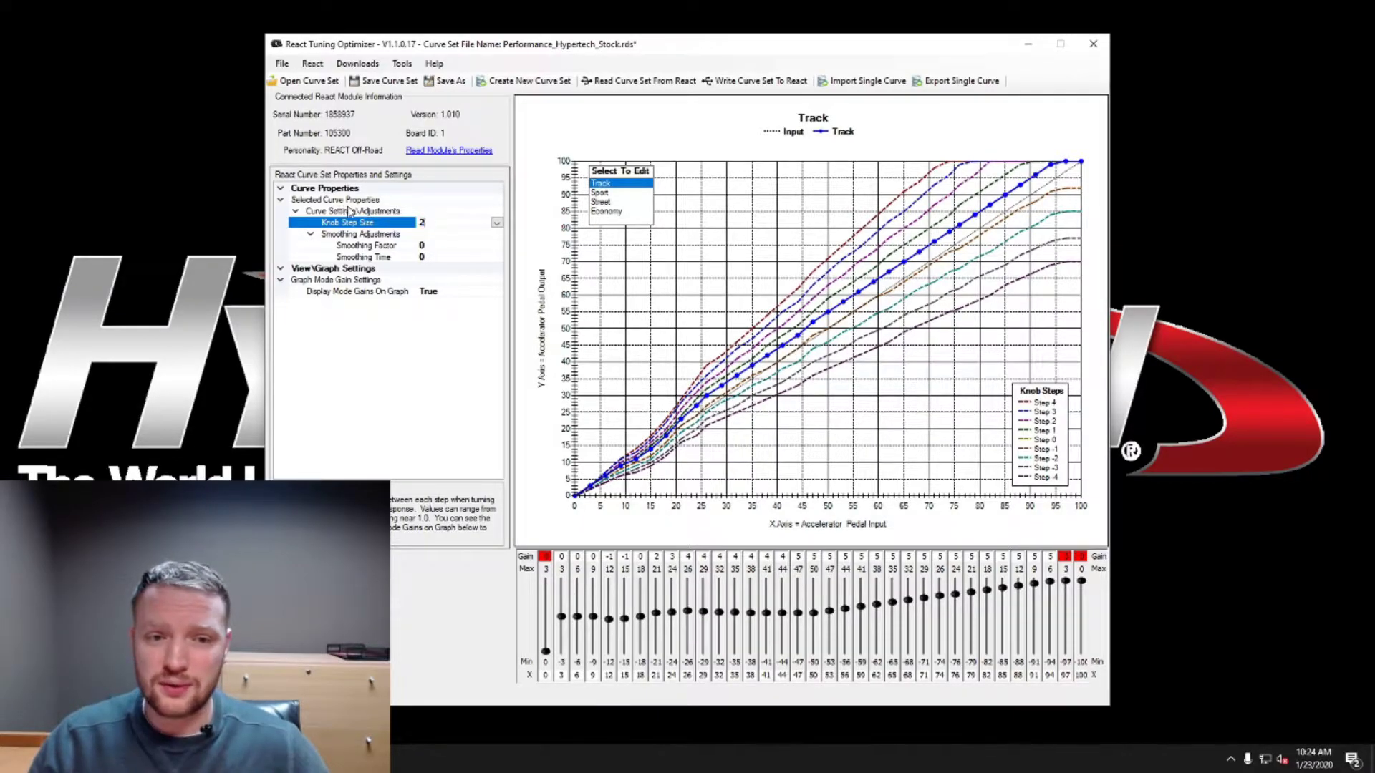
{"action": "key", "text": "Return"}
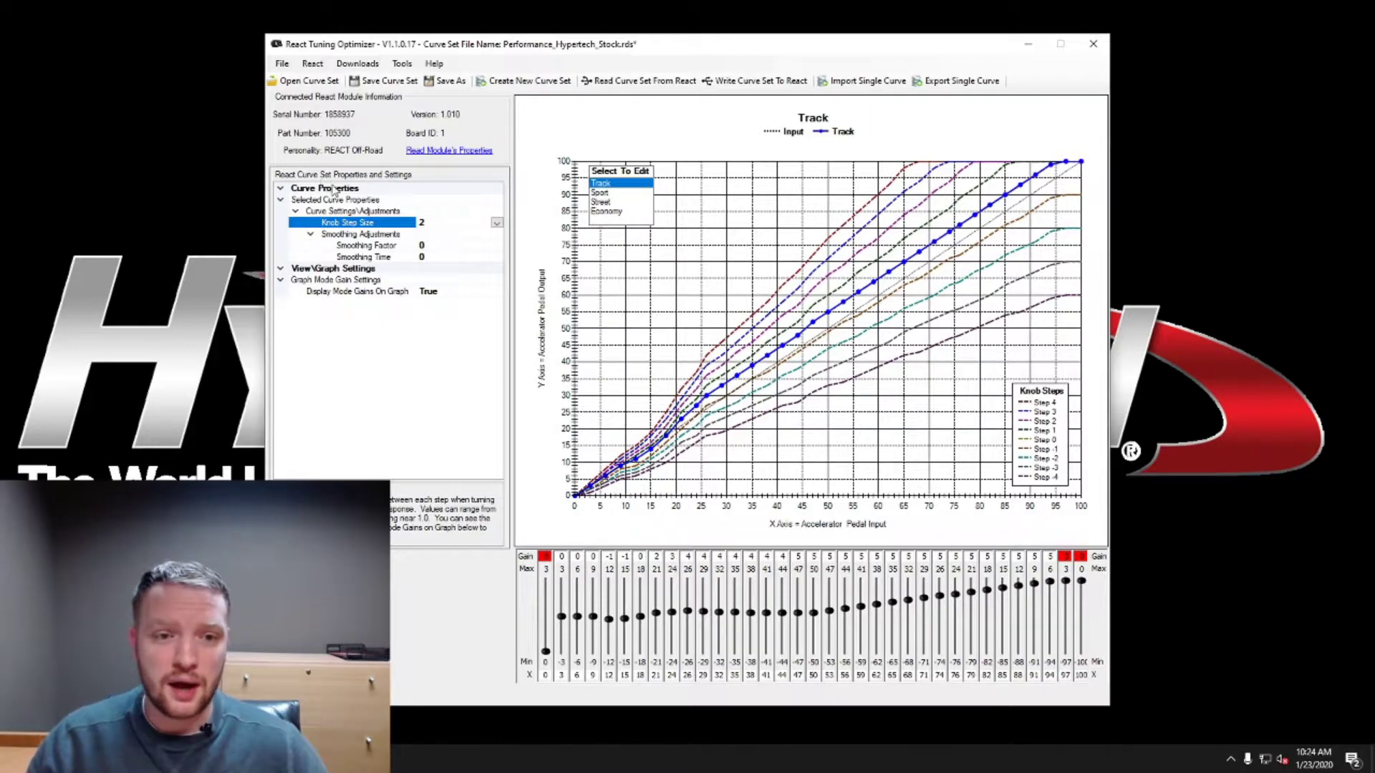
{"action": "left_click", "coordinate": [356, 225]}
{"action": "key", "text": "Return"}
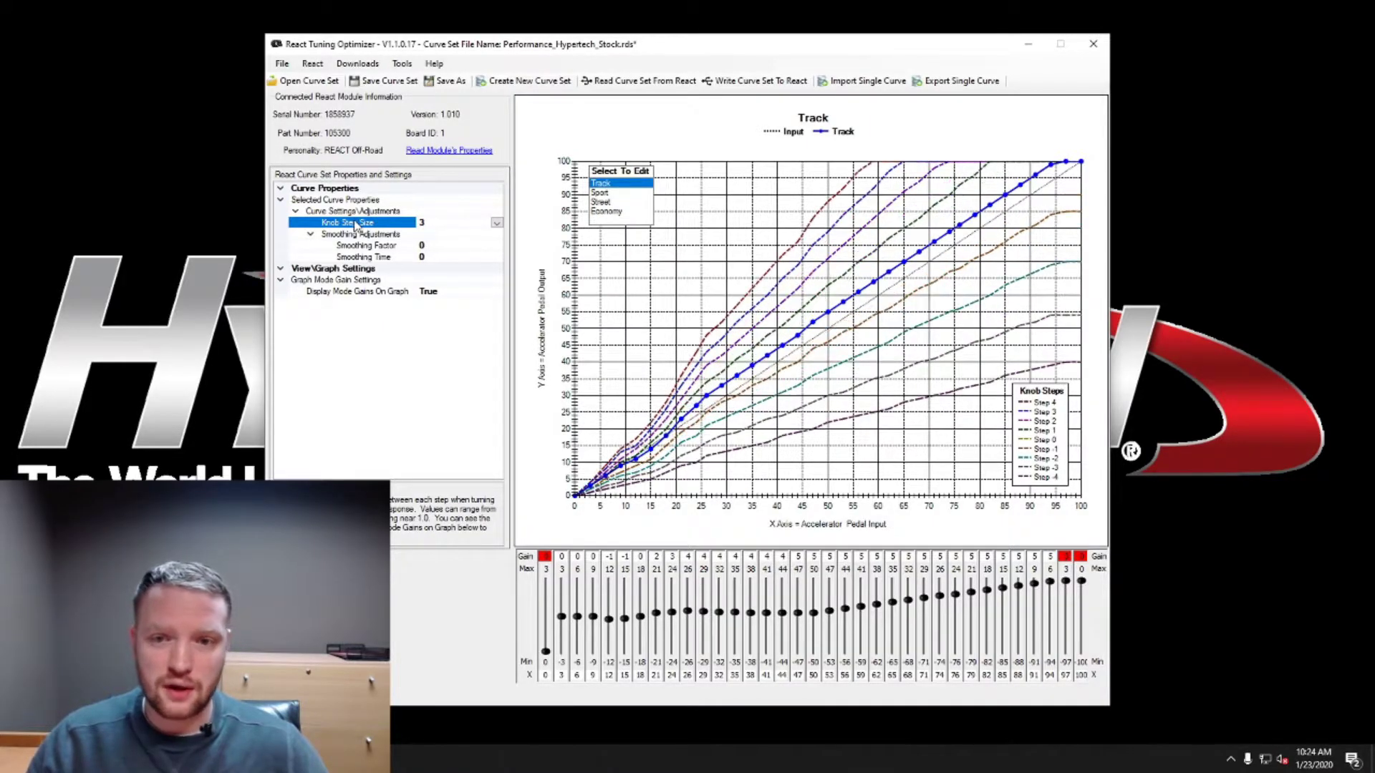
{"action": "double_click", "coordinate": [429, 222]}
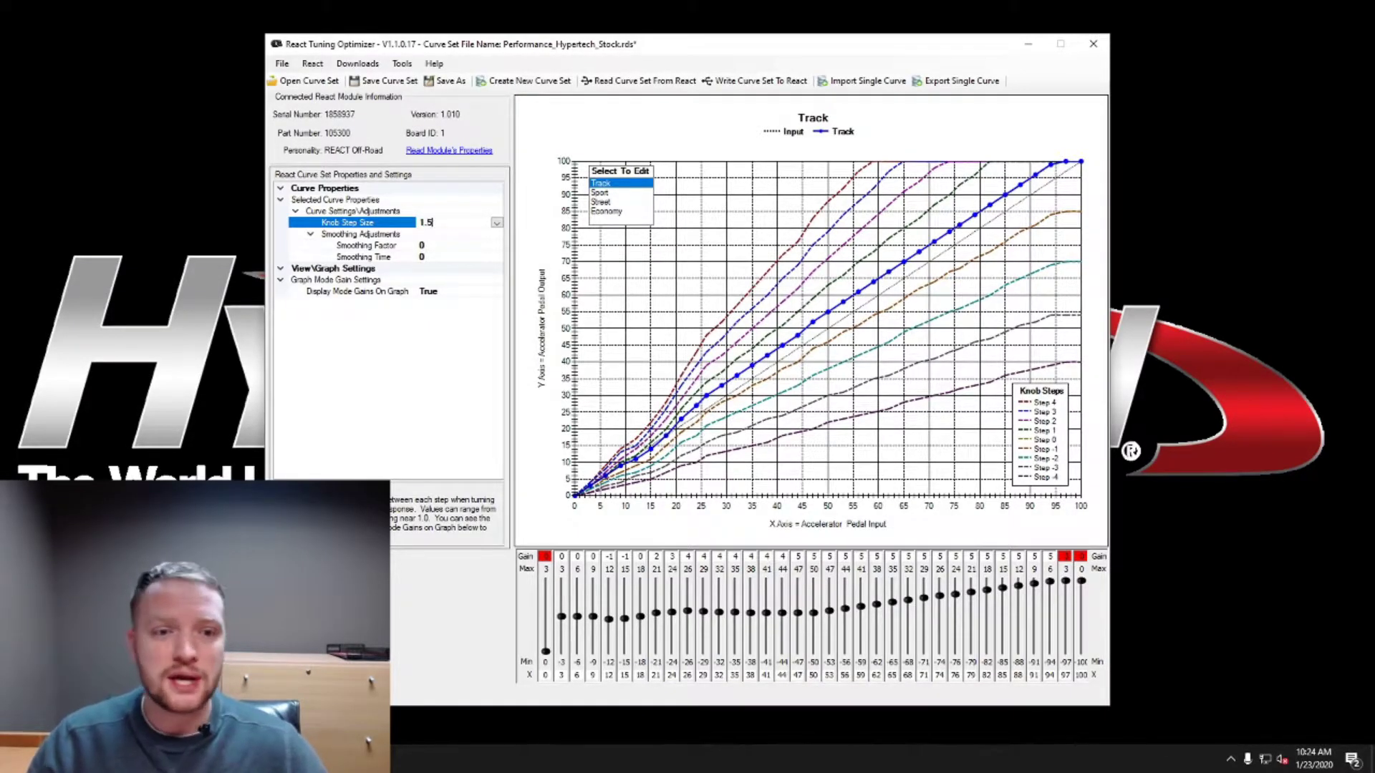
{"action": "type", "text": "1"}
{"action": "key", "text": "Return"}
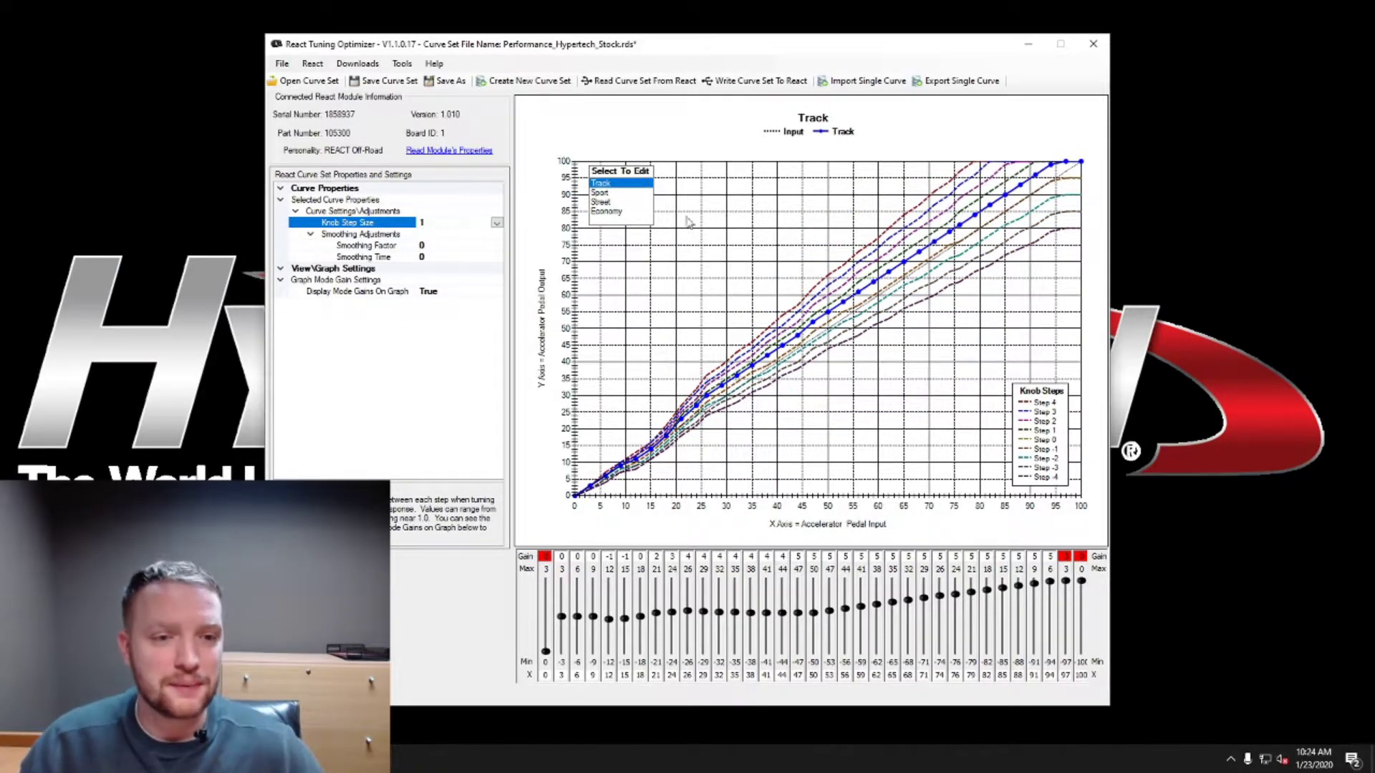
{"action": "left_click", "coordinate": [372, 246]}
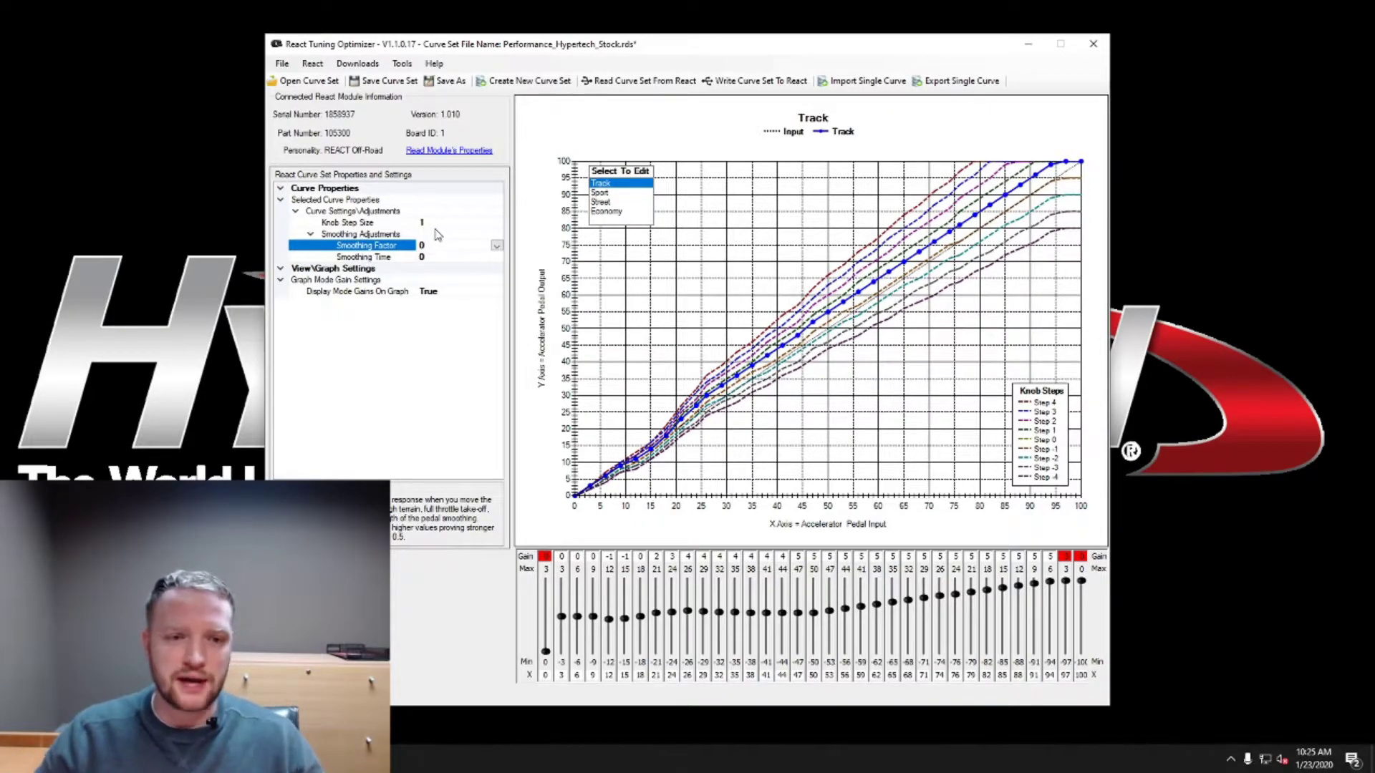
{"action": "left_click", "coordinate": [350, 235]}
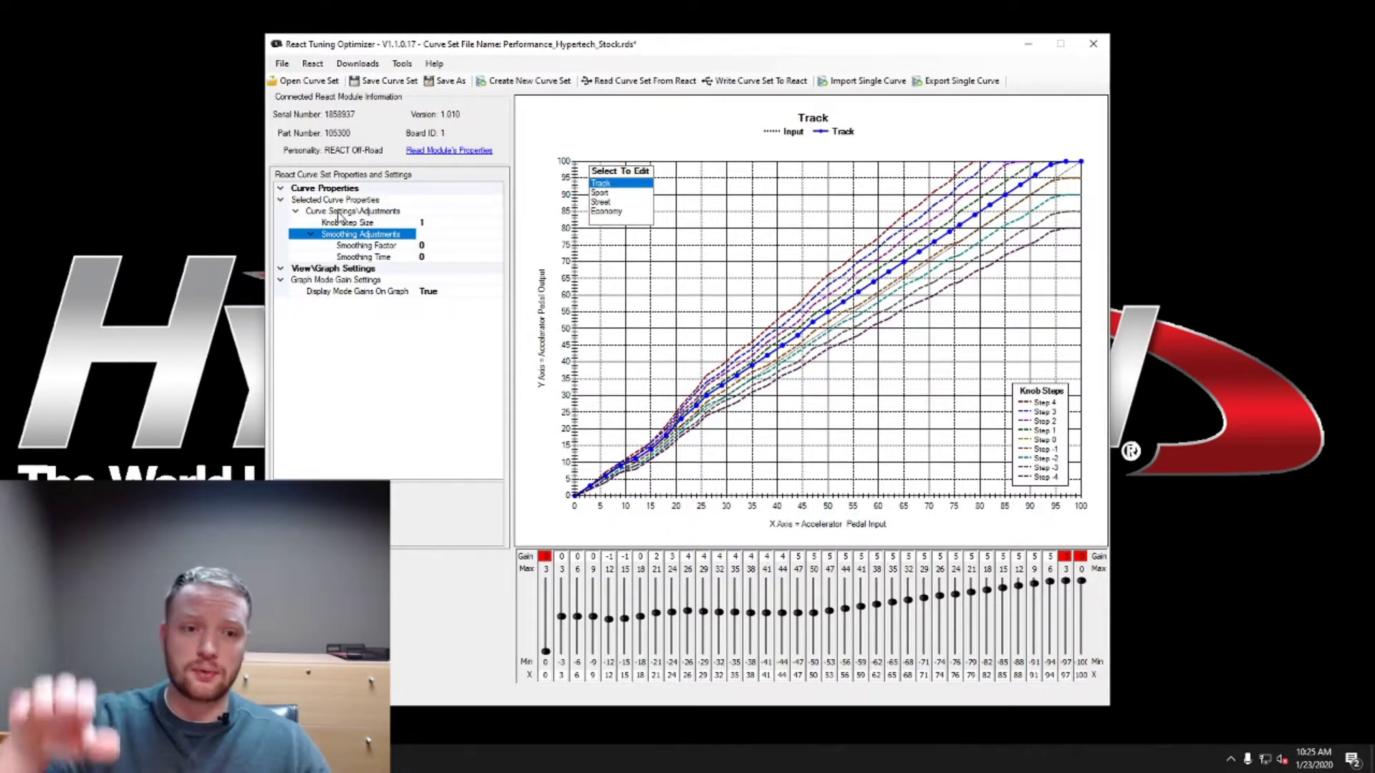
{"action": "left_click", "coordinate": [379, 245]}
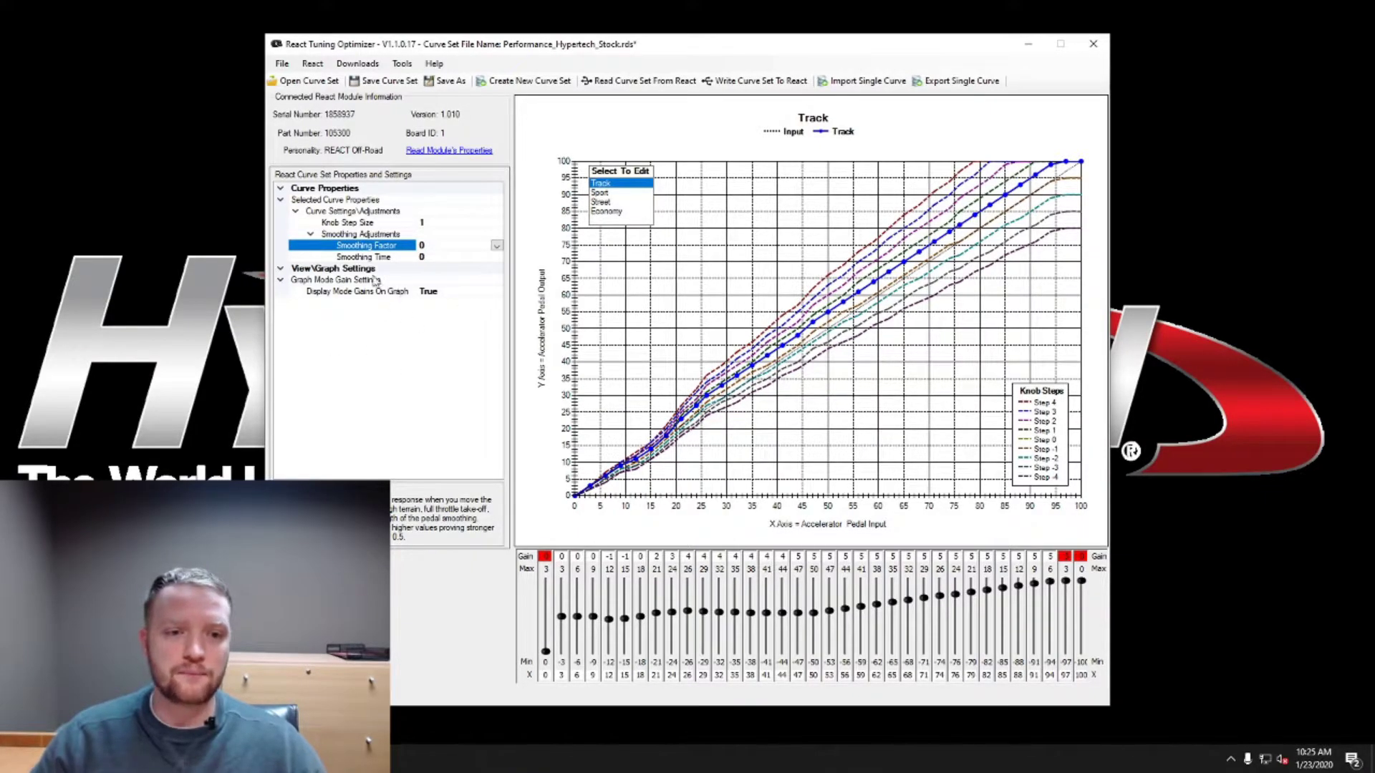
{"action": "left_click", "coordinate": [391, 258]}
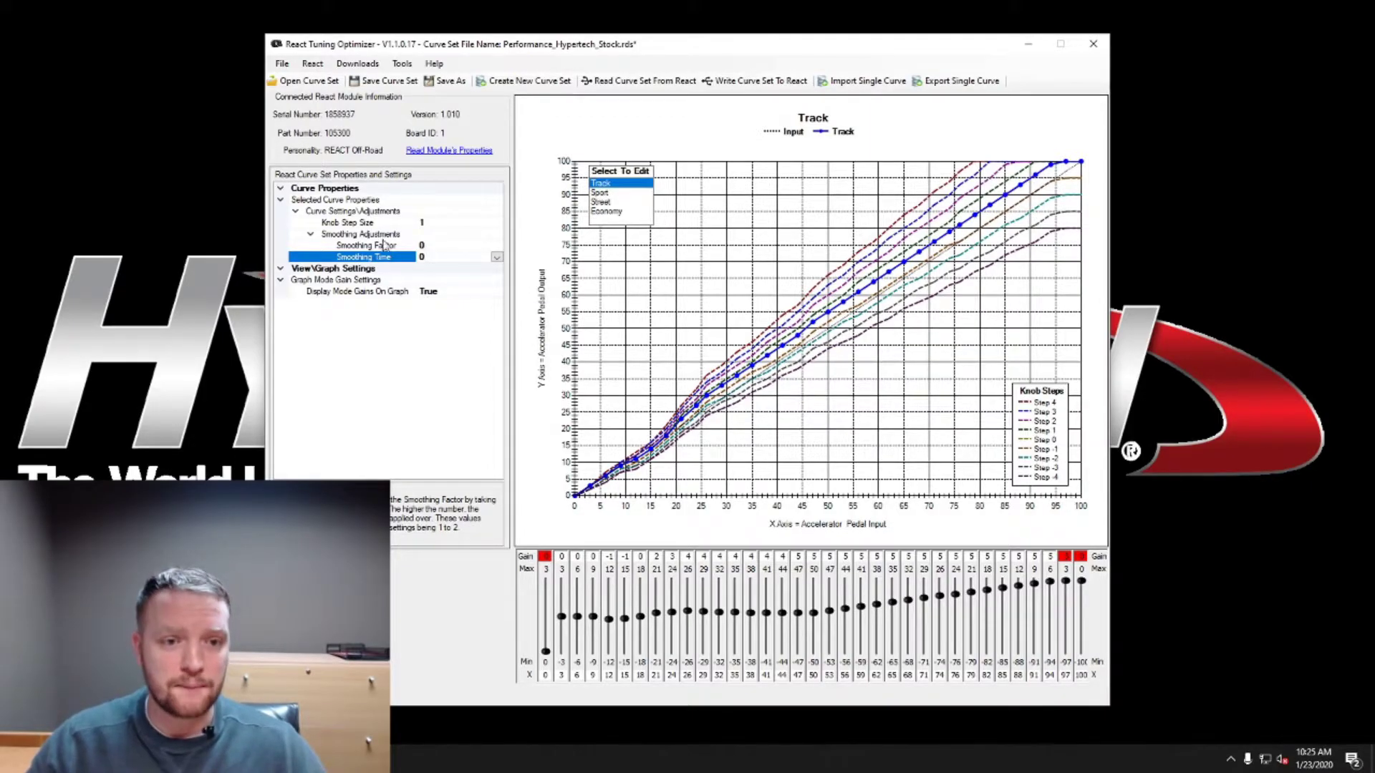
{"action": "left_click", "coordinate": [453, 290]}
- Set Display Mode Gains On Graph to False, then preview Sport, Street and Economy before returning to Track
{"action": "left_click", "coordinate": [496, 292]}
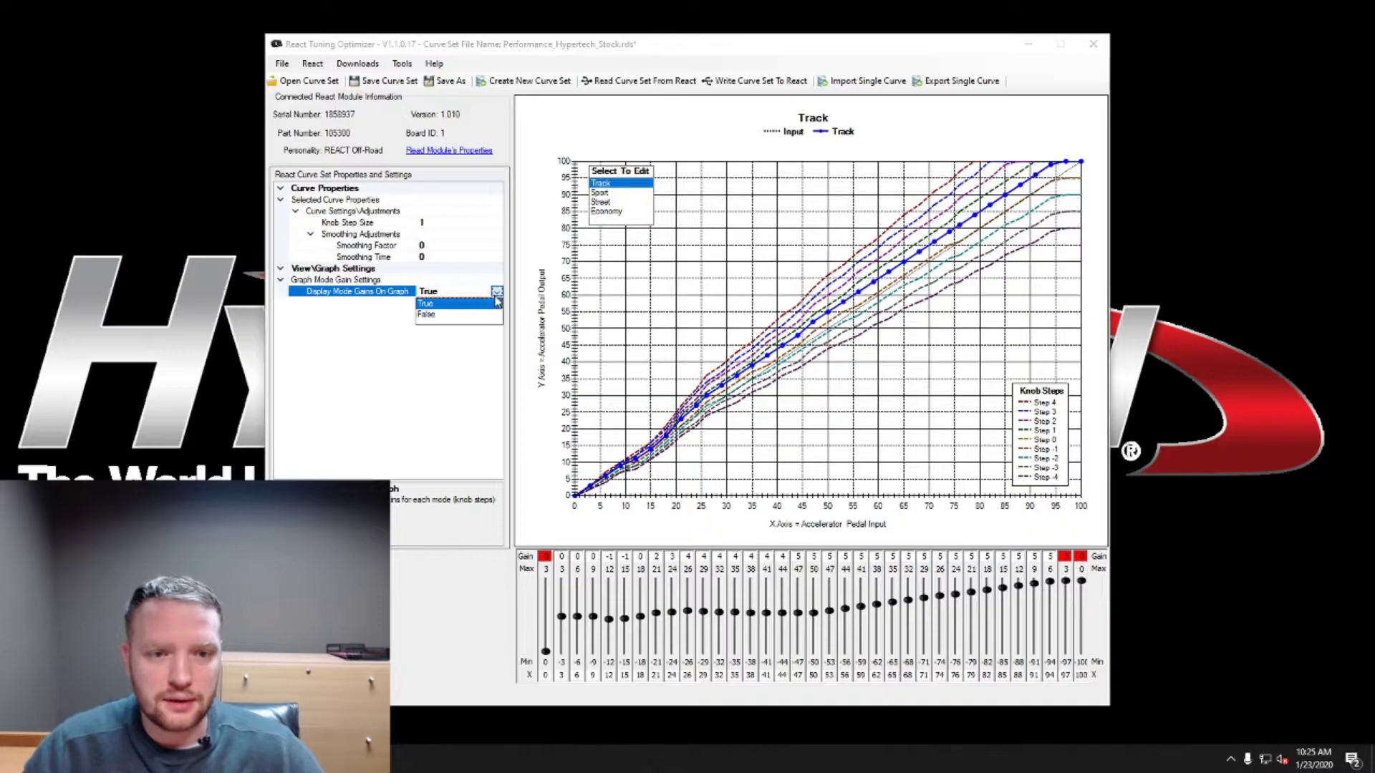
{"action": "left_click", "coordinate": [462, 313]}
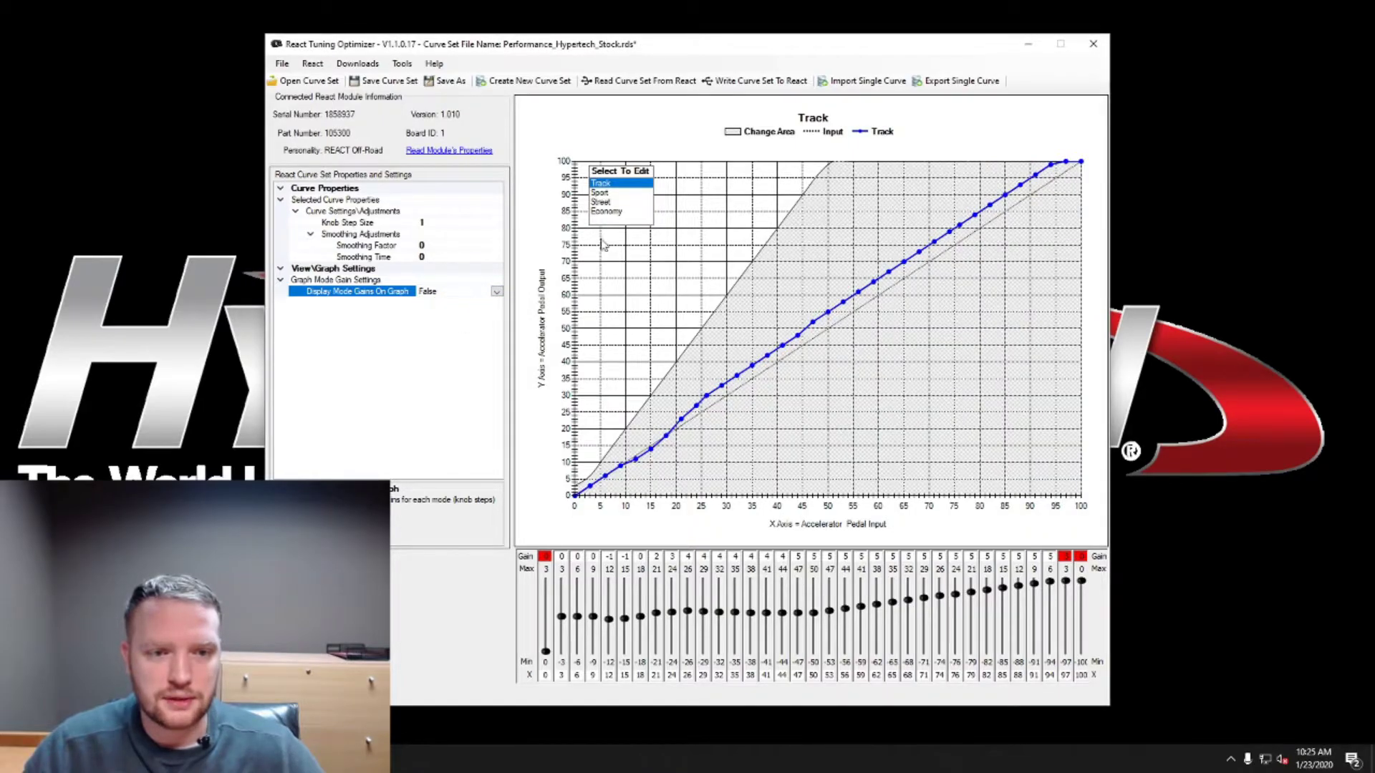
{"action": "left_click", "coordinate": [607, 192]}
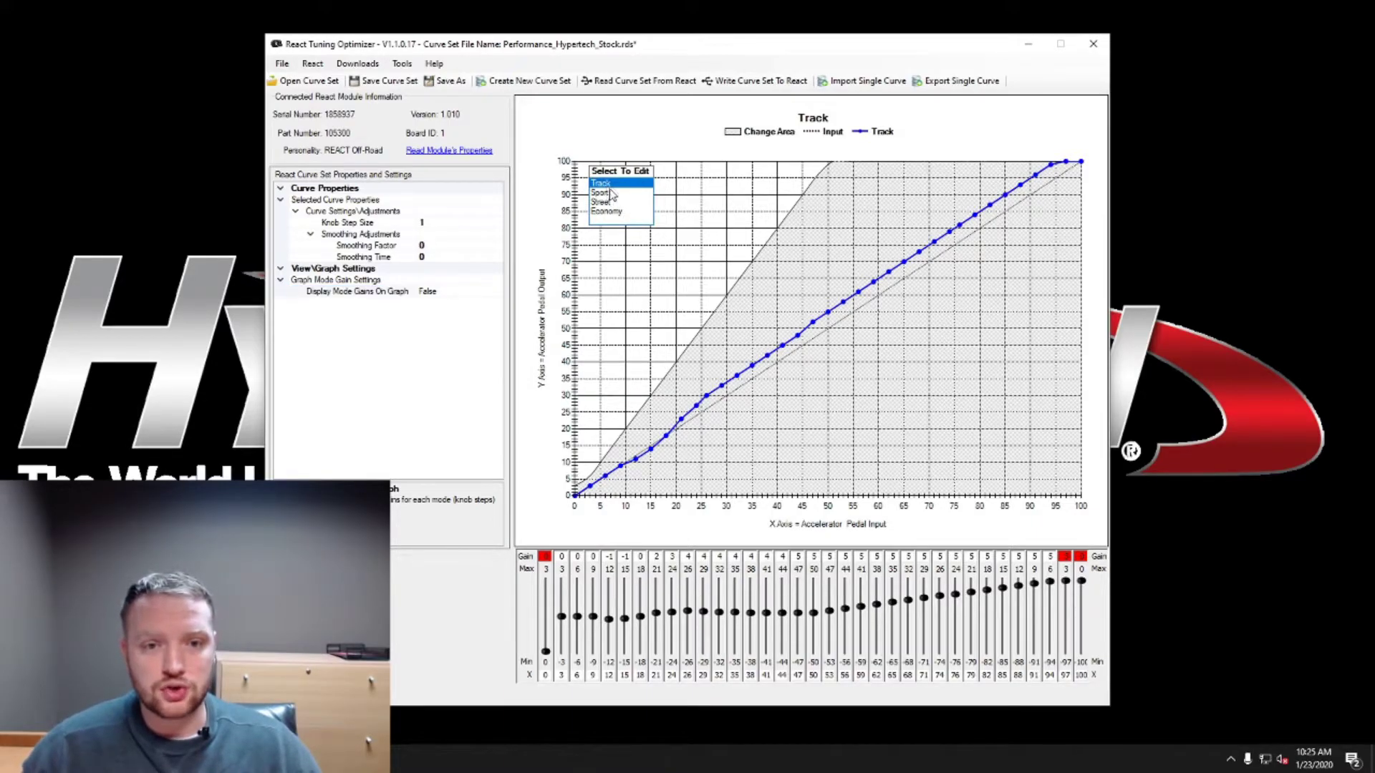
{"action": "left_click", "coordinate": [610, 202]}
{"action": "left_click", "coordinate": [608, 211]}
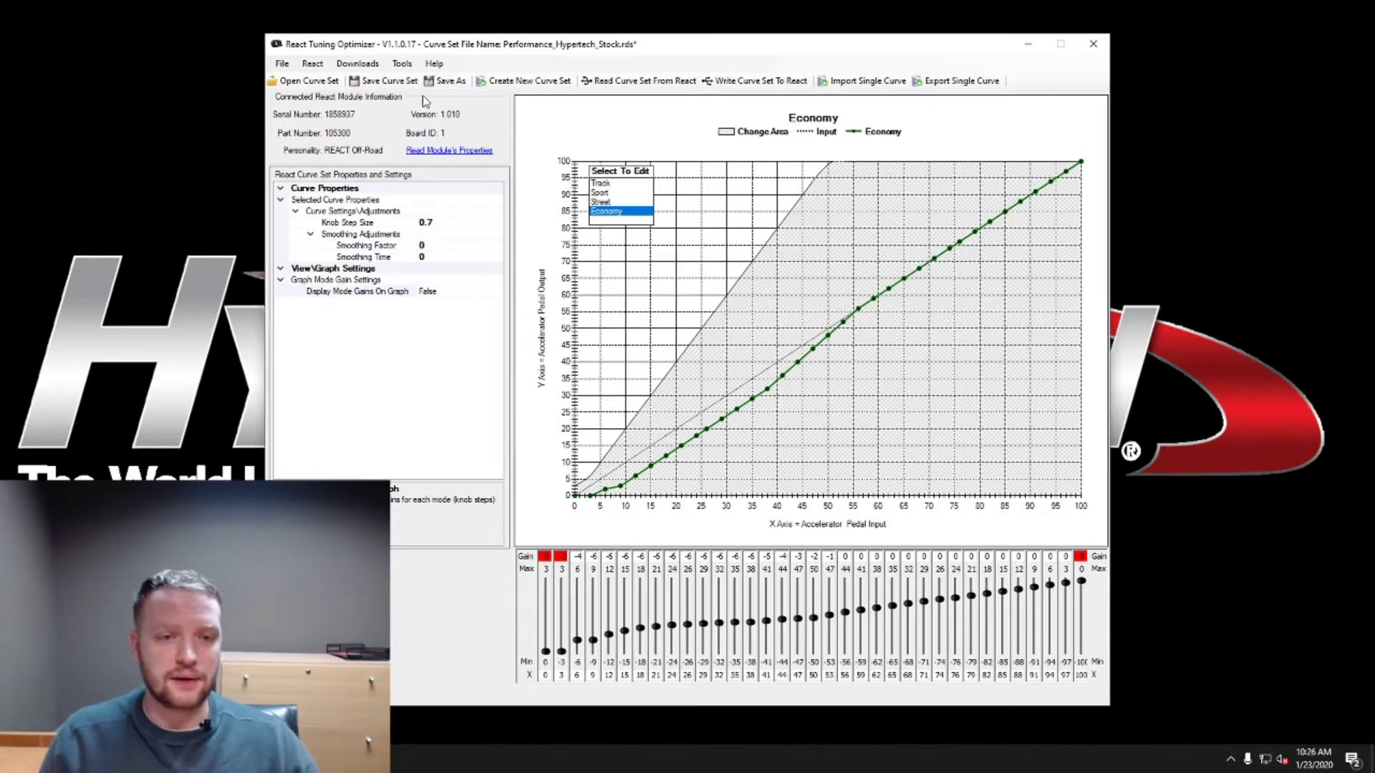
{"action": "left_click", "coordinate": [601, 184]}
- Flip through the Sport and Street curves again and settle back on Track
{"action": "left_click", "coordinate": [612, 192]}
{"action": "left_click", "coordinate": [613, 201]}
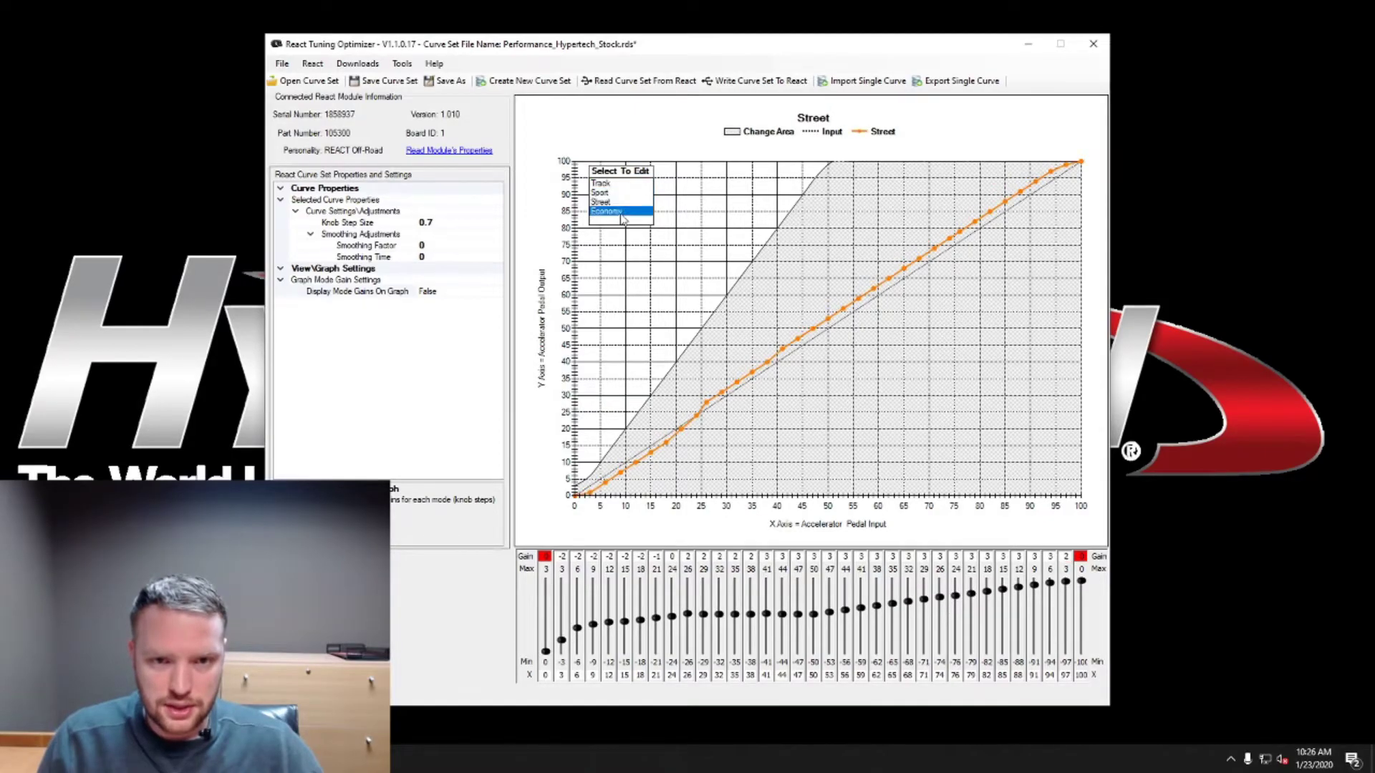
{"action": "left_click", "coordinate": [614, 193]}
{"action": "left_click", "coordinate": [614, 184]}
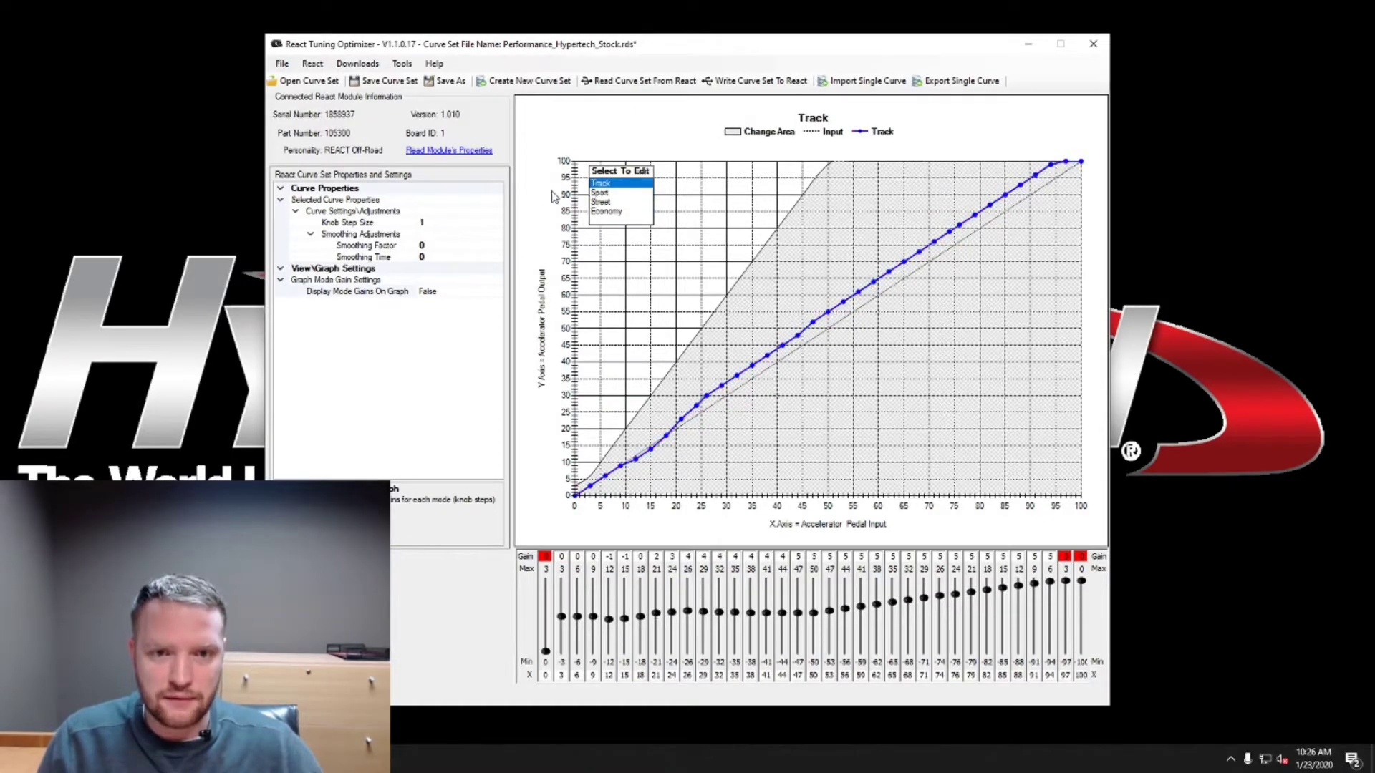
{"action": "left_click", "coordinate": [402, 63]}
- Set the user level to Advanced Mode in Tools > Preferences and save
{"action": "left_click", "coordinate": [434, 63]}
{"action": "left_click", "coordinate": [402, 64]}
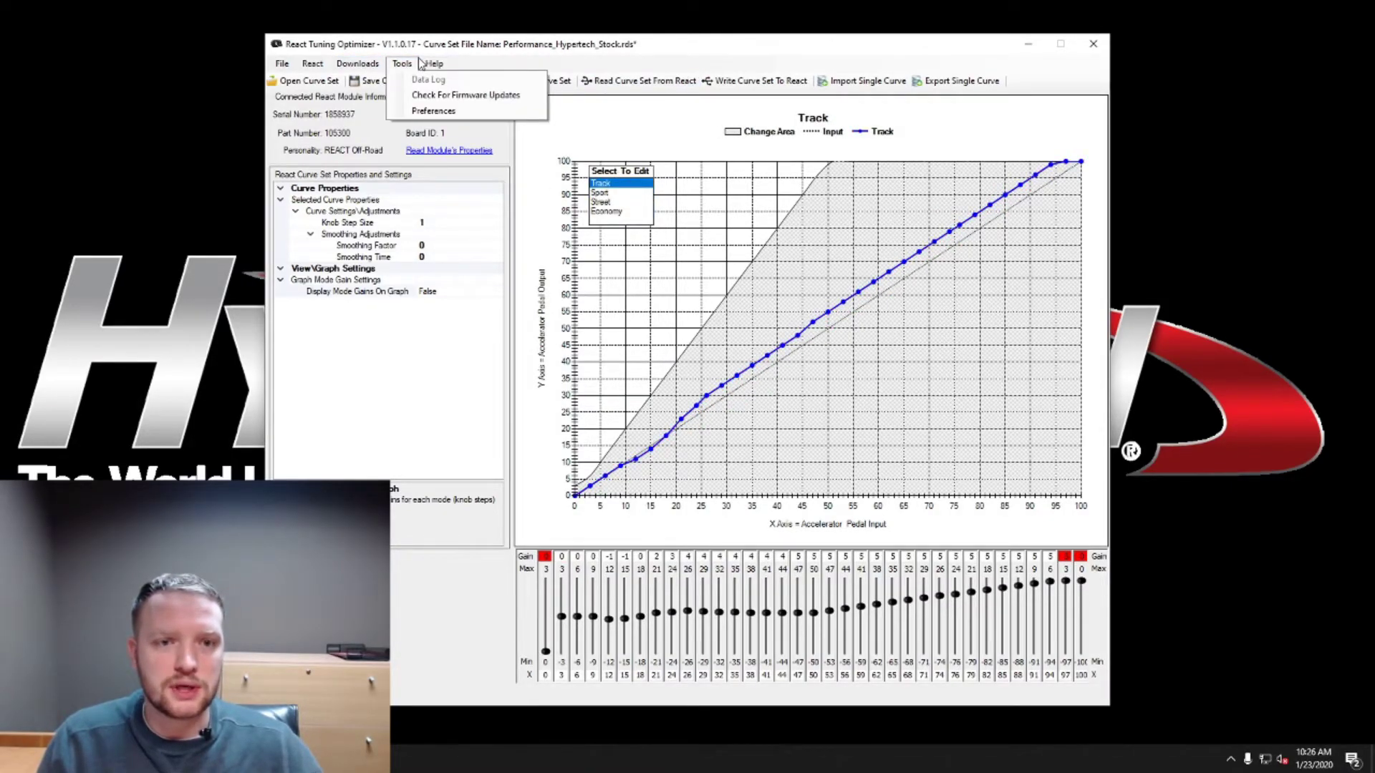
{"action": "left_click", "coordinate": [433, 110]}
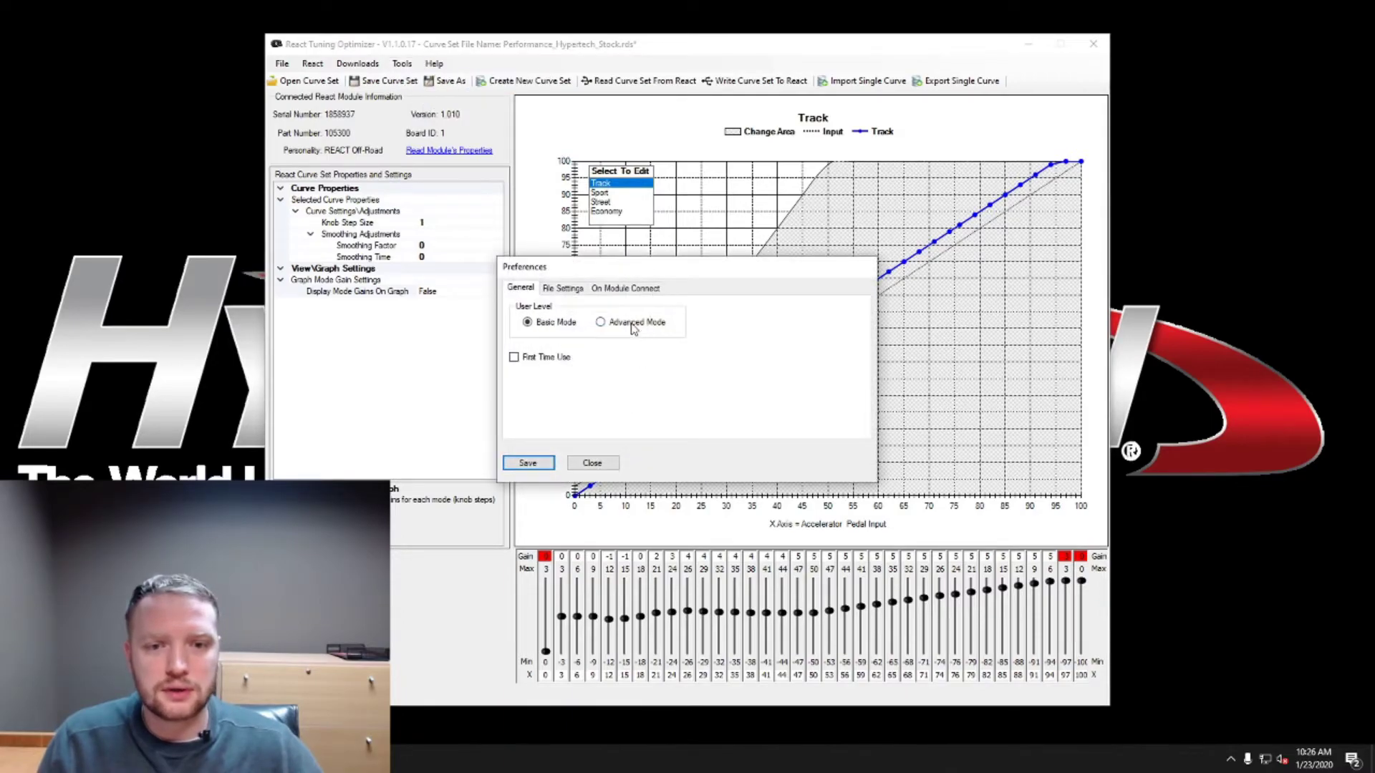
{"action": "left_click", "coordinate": [528, 463]}
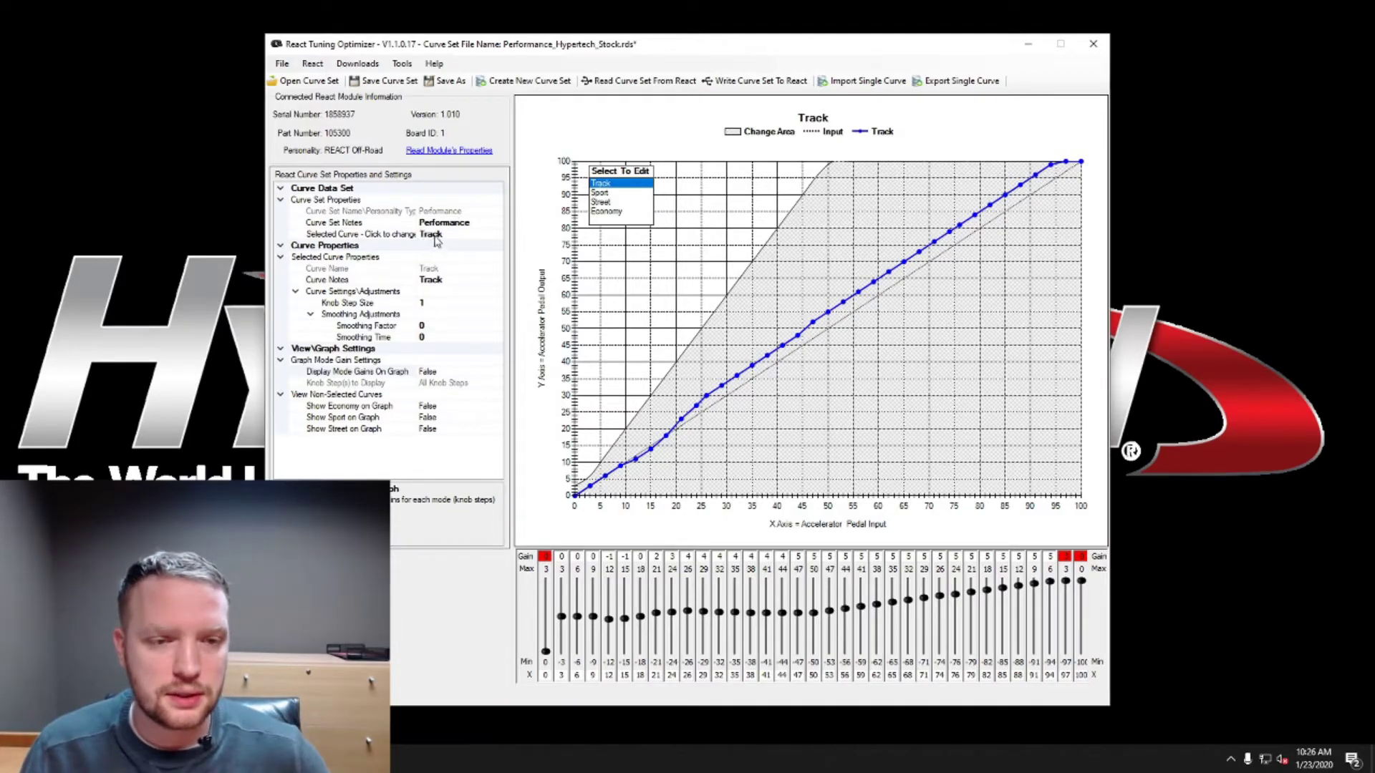
- Inspect the curve set name and notes, set Selected Curve to Sport then back to Track
{"action": "left_click", "coordinate": [455, 211]}
{"action": "left_click", "coordinate": [474, 222]}
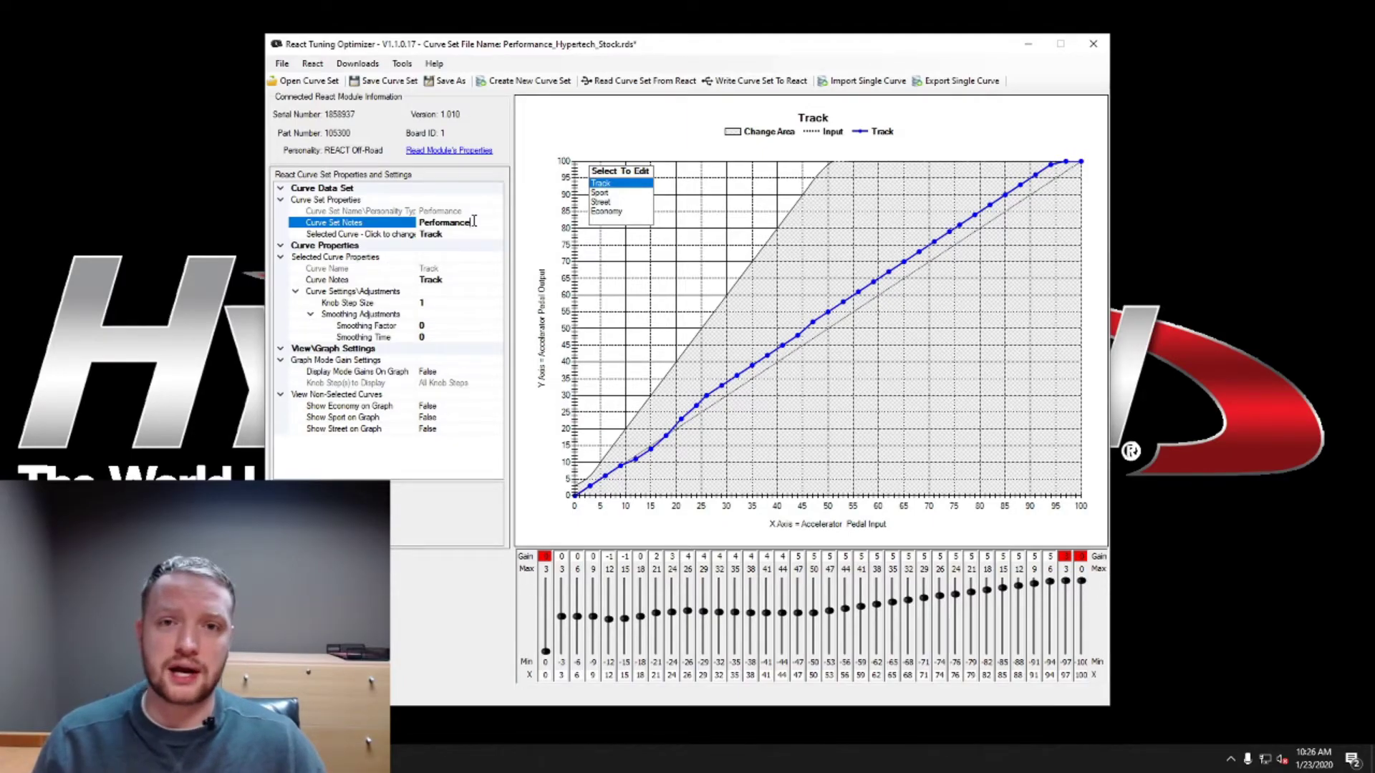
{"action": "left_click", "coordinate": [470, 234]}
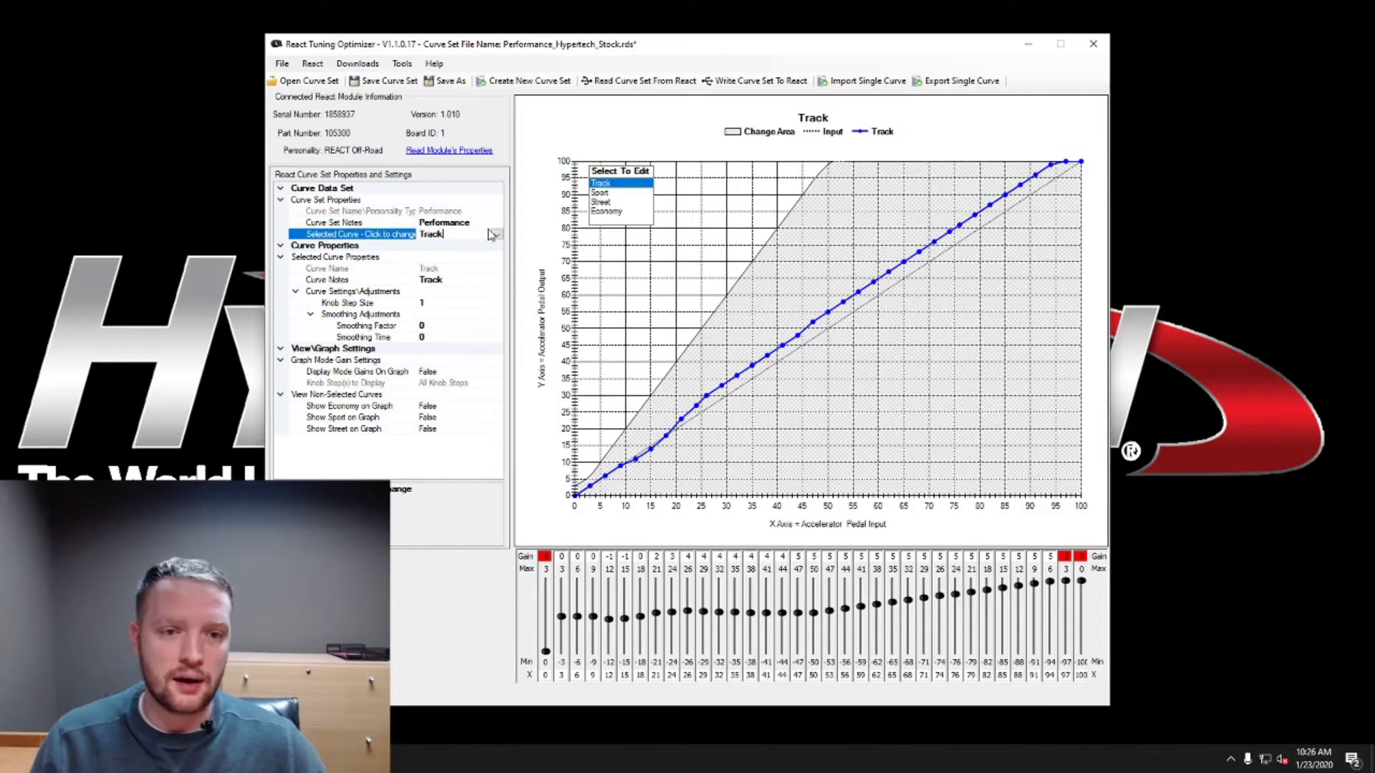
{"action": "left_click", "coordinate": [497, 235]}
{"action": "left_click", "coordinate": [487, 258]}
{"action": "left_click", "coordinate": [495, 235]}
{"action": "left_click", "coordinate": [479, 246]}
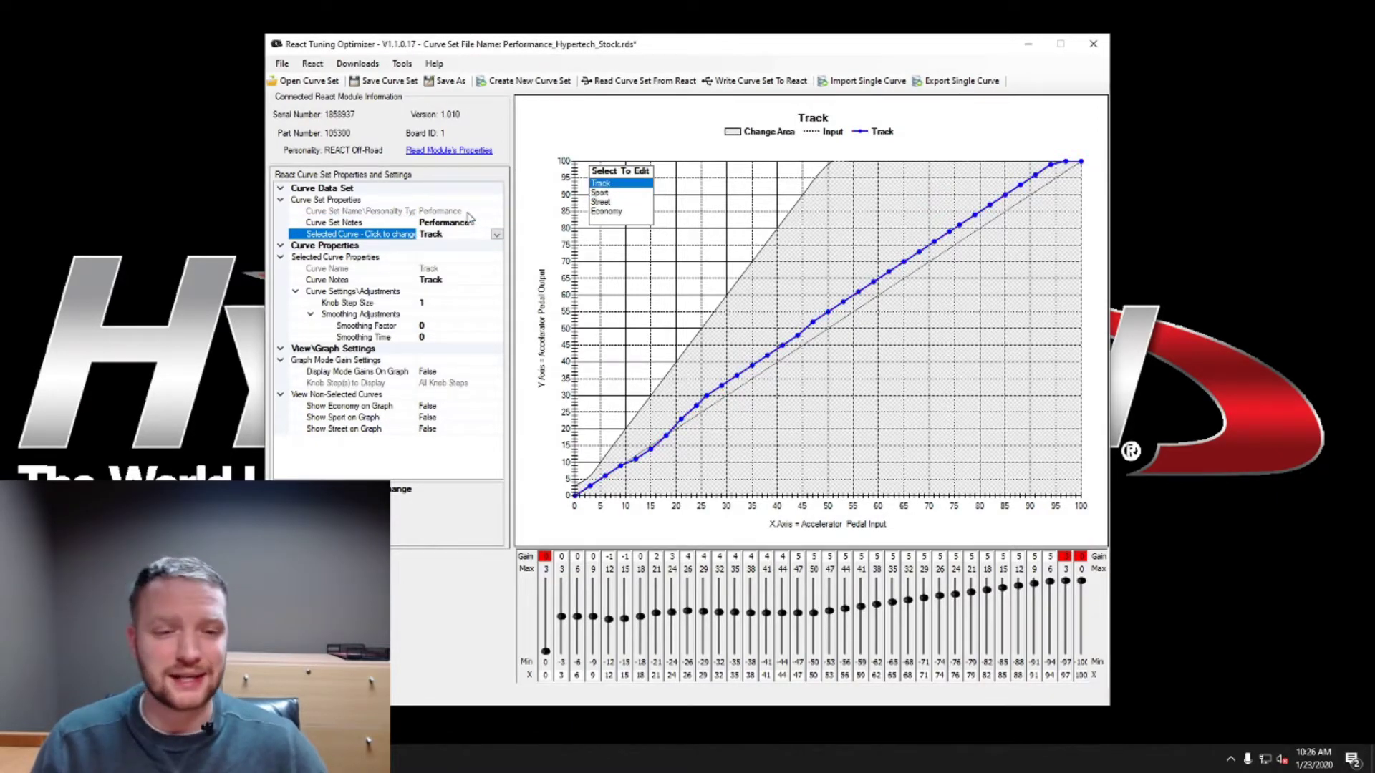
{"action": "left_click", "coordinate": [469, 279]}
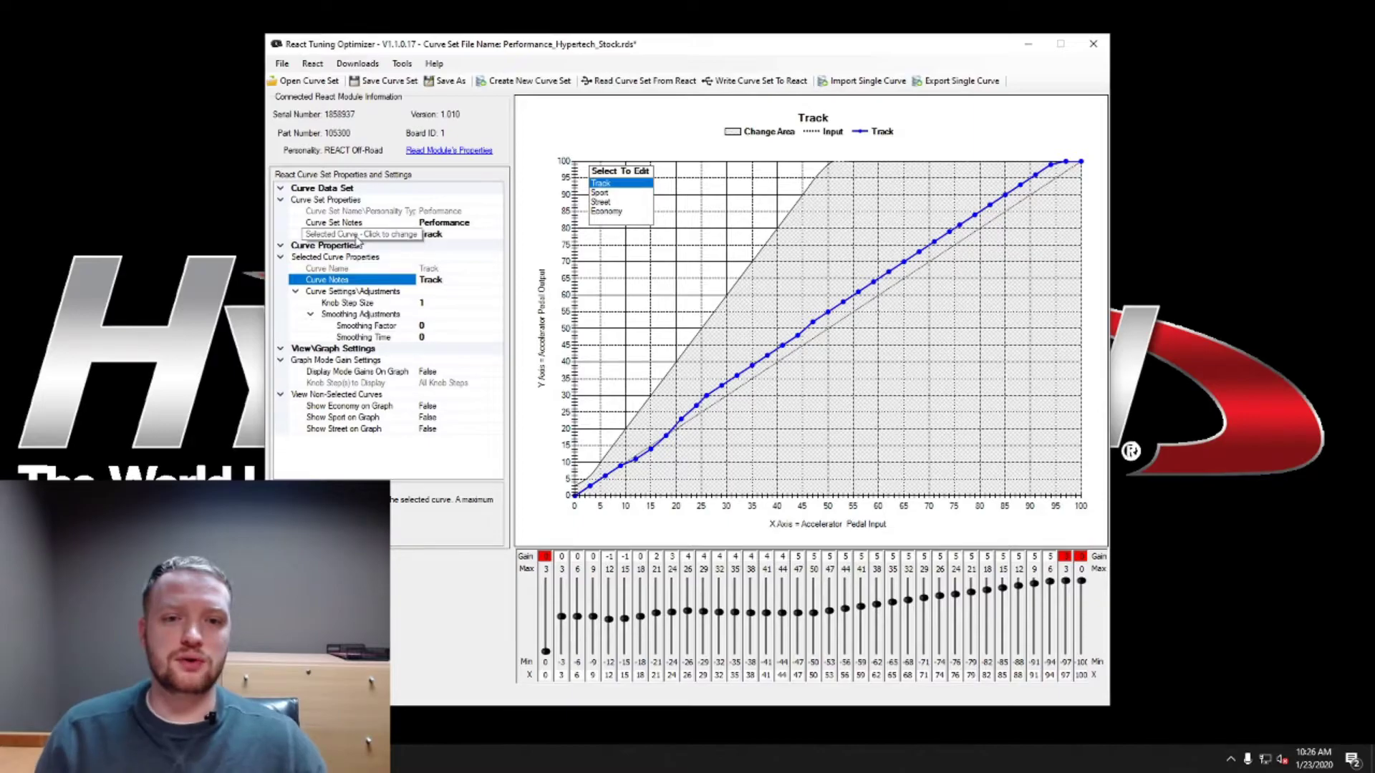
- Switch between Sport, Street and Track in Select To Edit, ending on the Track curve
{"action": "left_click", "coordinate": [617, 194]}
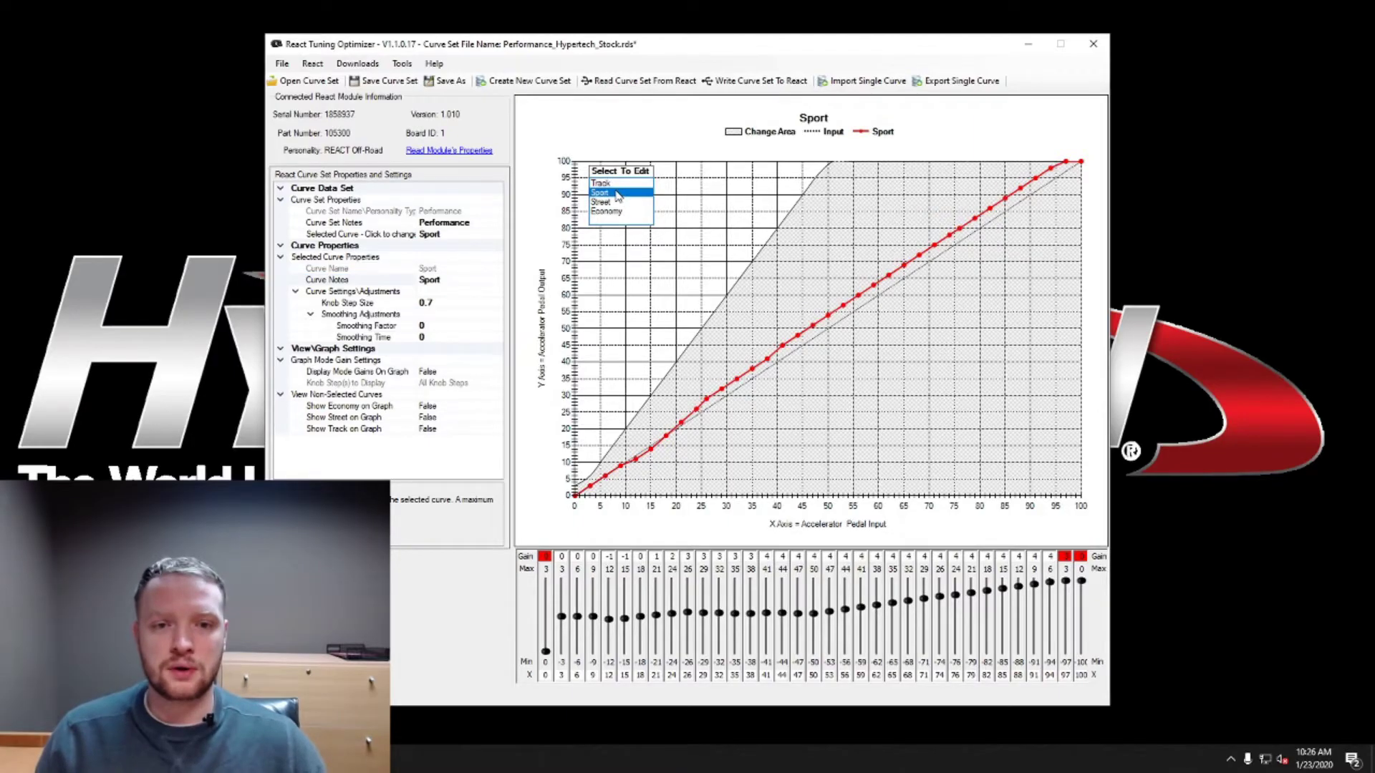
{"action": "left_click", "coordinate": [614, 184]}
{"action": "left_click", "coordinate": [611, 193]}
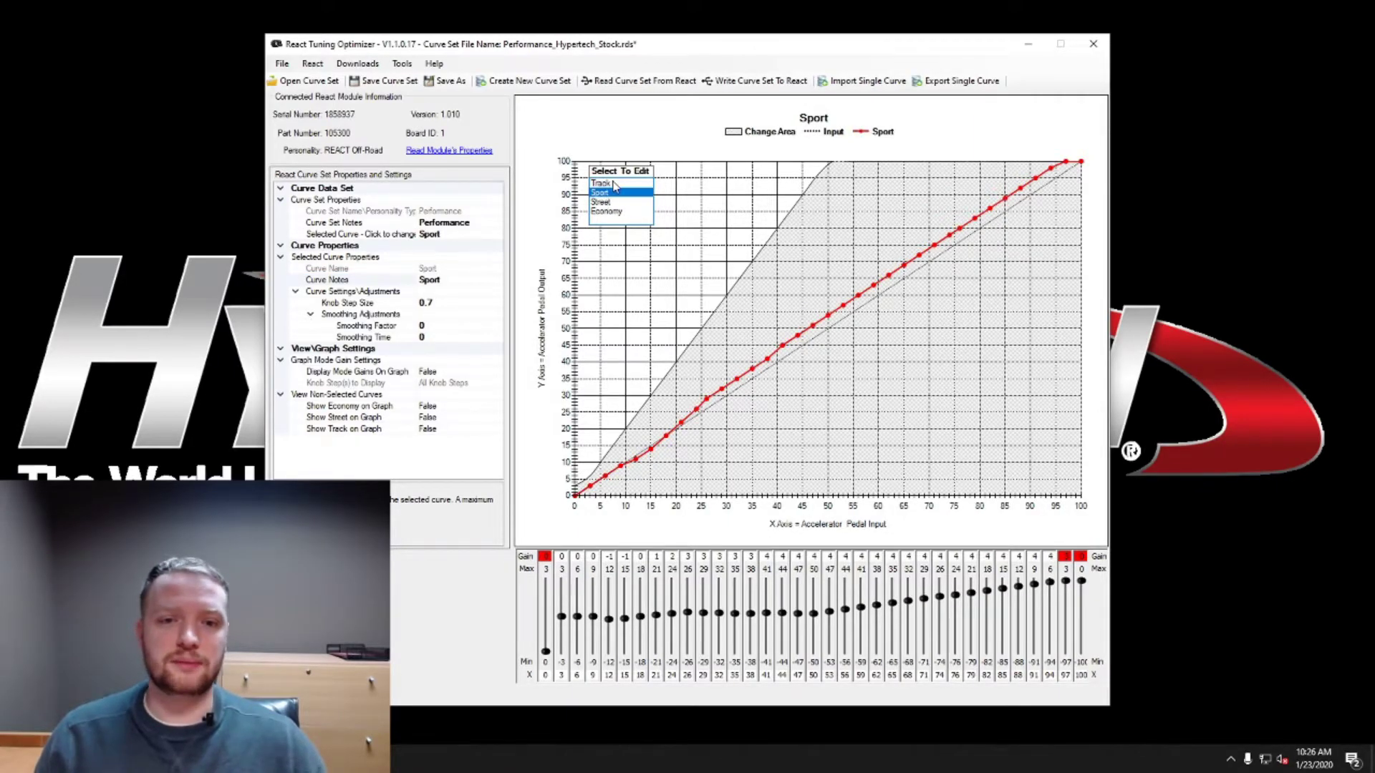
{"action": "left_click", "coordinate": [615, 185]}
{"action": "left_click", "coordinate": [617, 193]}
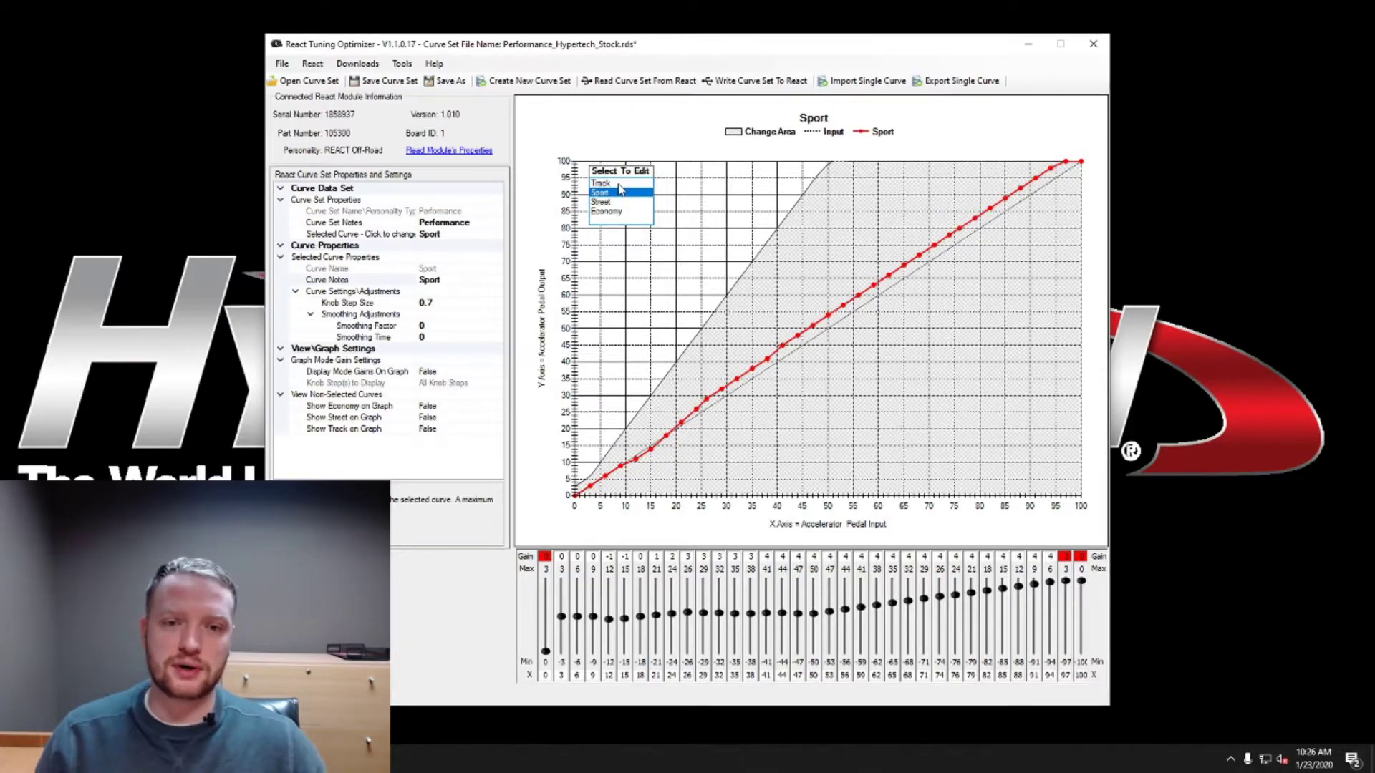
{"action": "left_click", "coordinate": [616, 184]}
{"action": "left_click", "coordinate": [620, 202]}
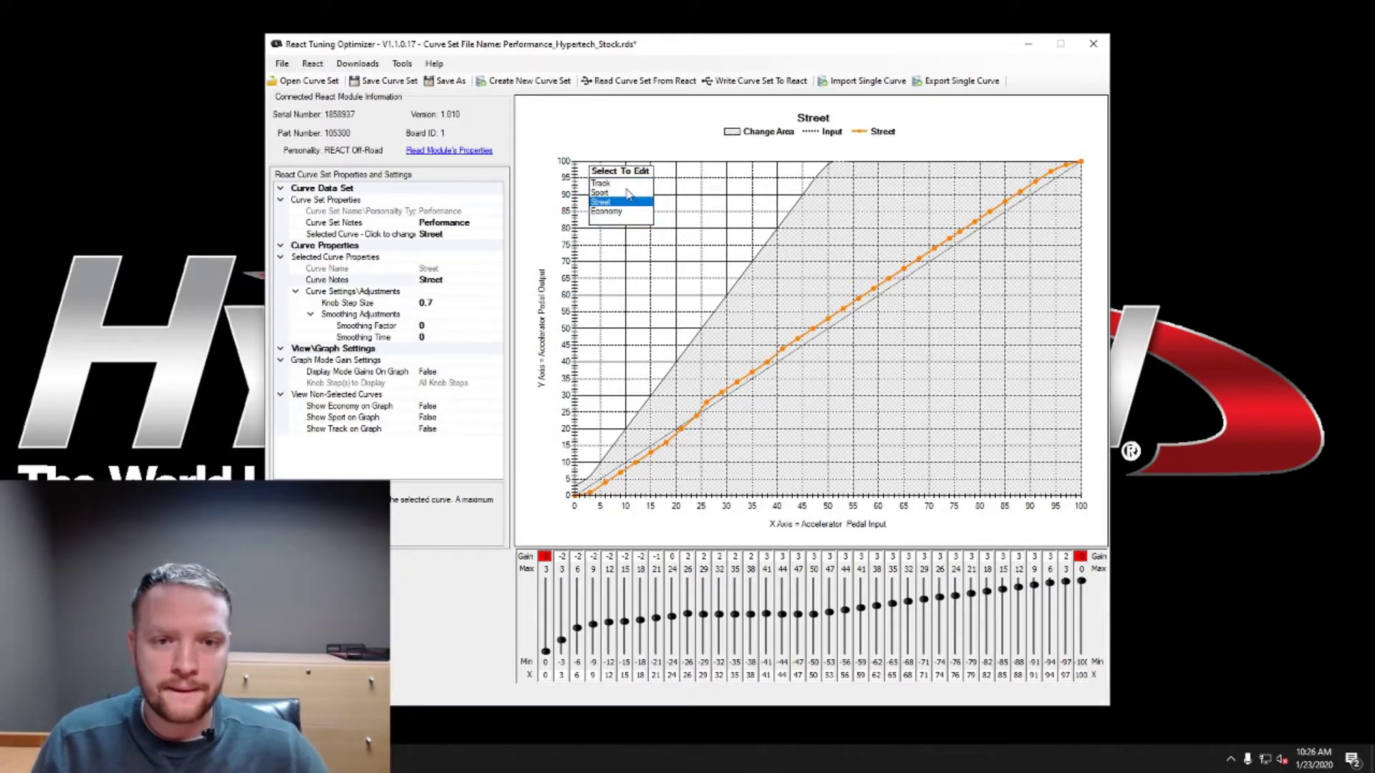
{"action": "left_click", "coordinate": [616, 183]}
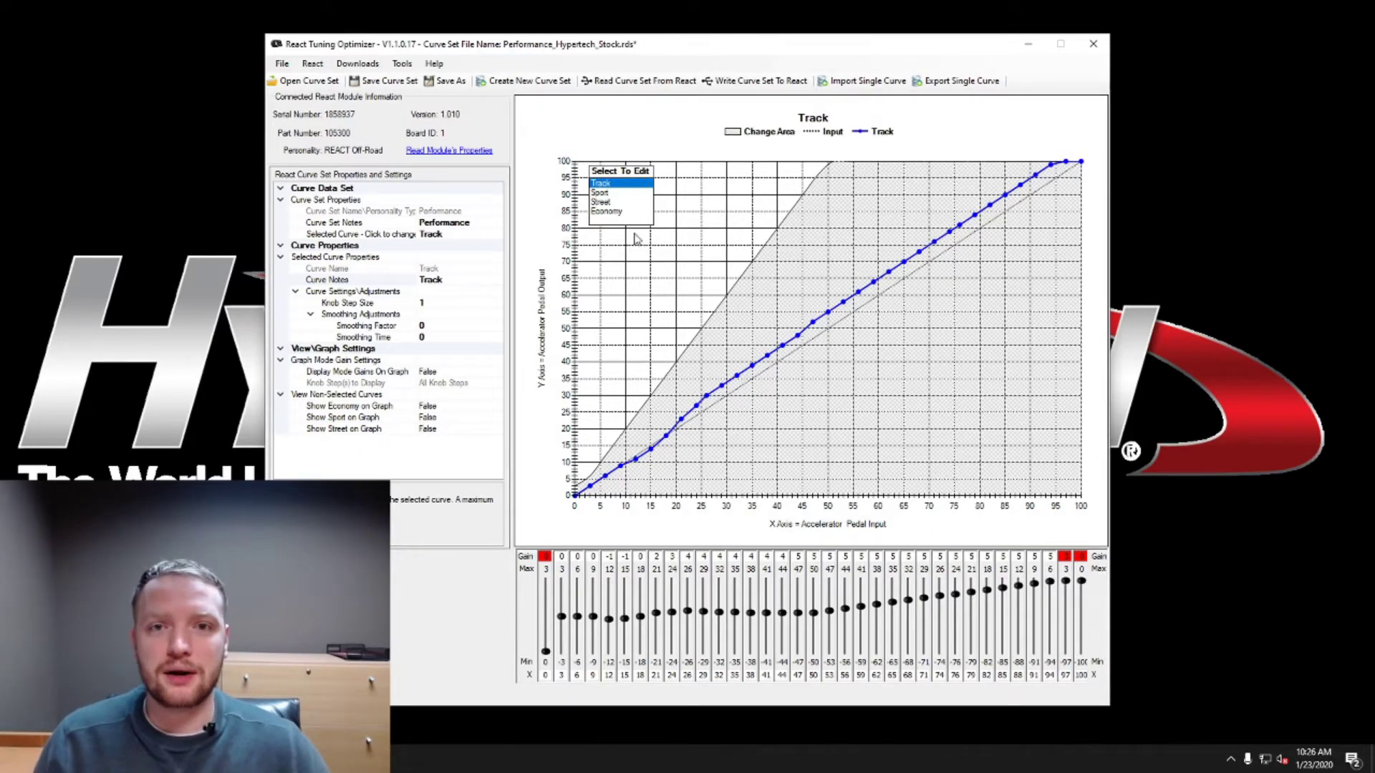
- Edit the Sport curve and set Show Economy on Graph to True, then back to False
{"action": "left_click", "coordinate": [424, 405]}
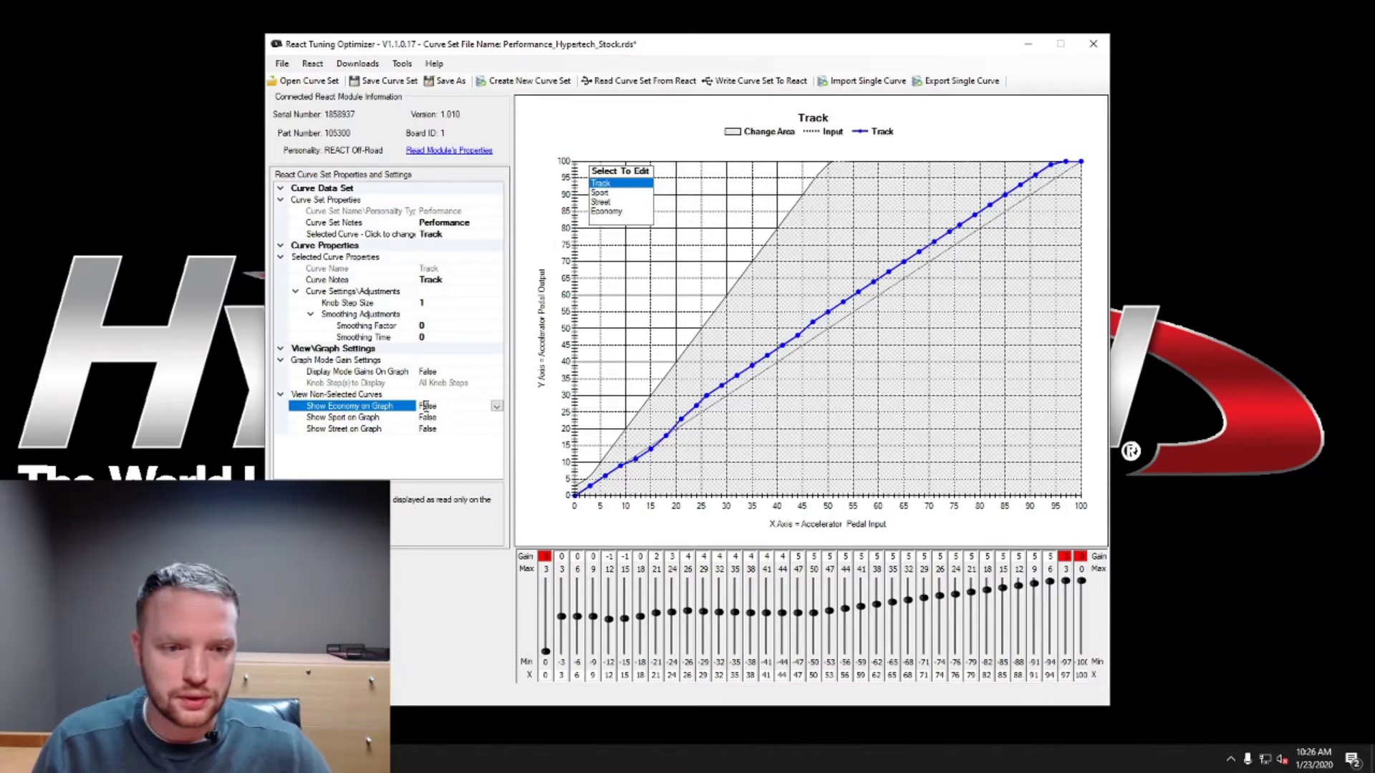
{"action": "left_click", "coordinate": [495, 408]}
{"action": "left_click", "coordinate": [496, 407]}
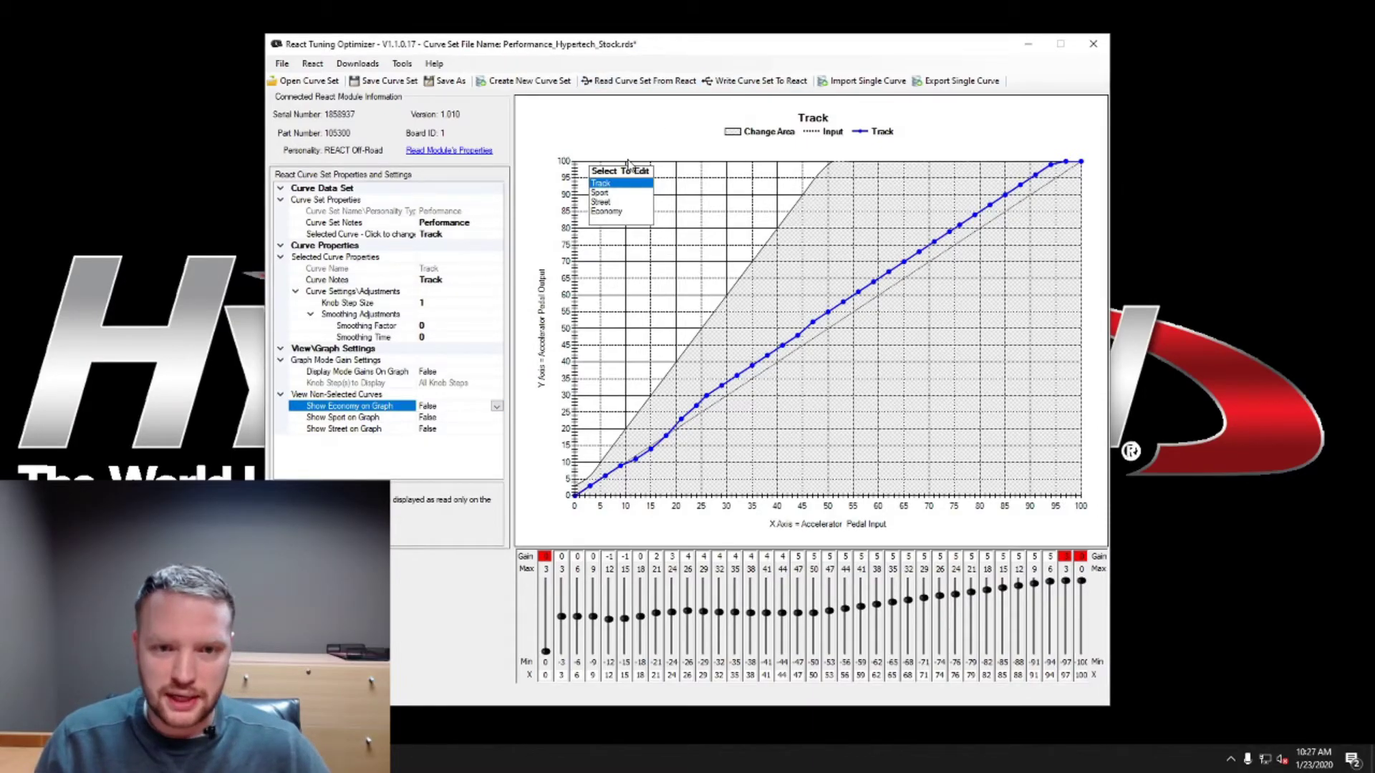
{"action": "left_click", "coordinate": [620, 193]}
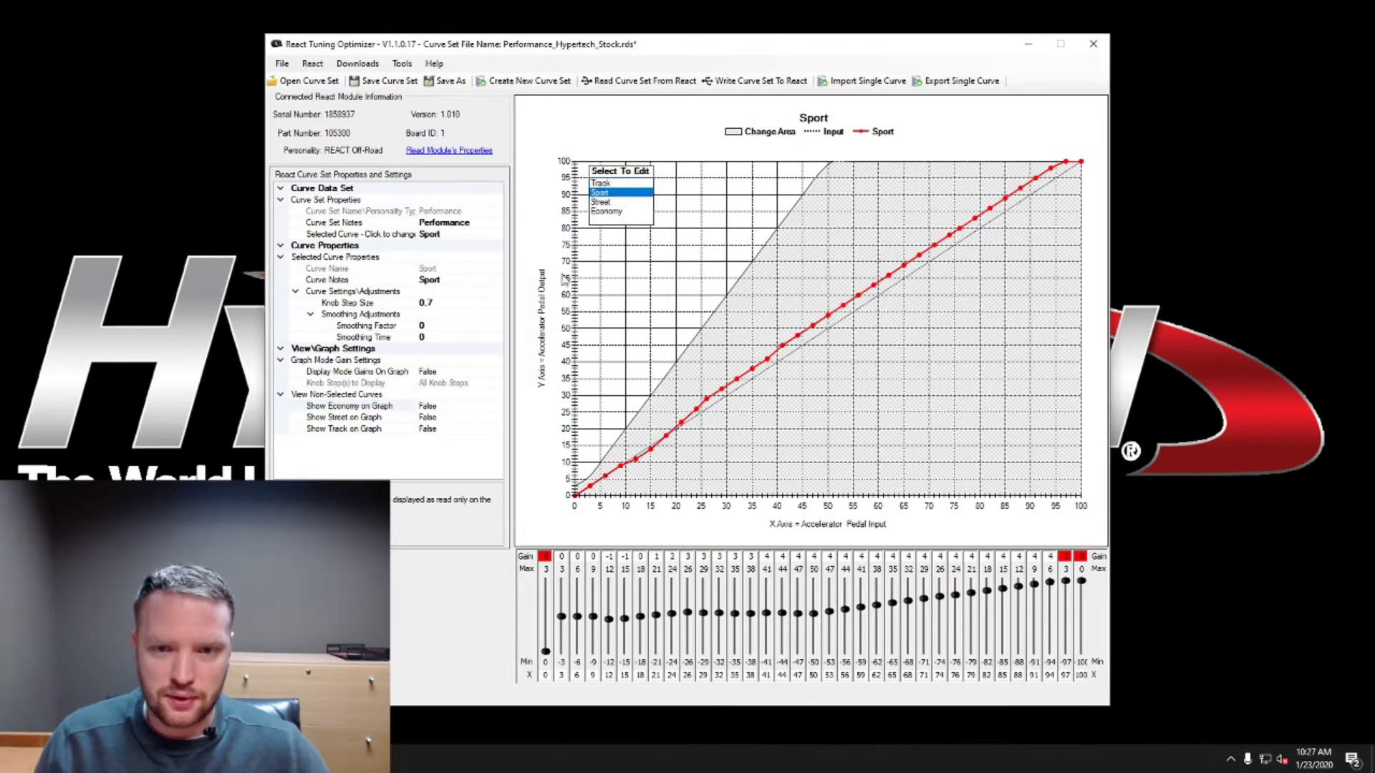
{"action": "left_click", "coordinate": [462, 406]}
{"action": "left_click", "coordinate": [496, 407]}
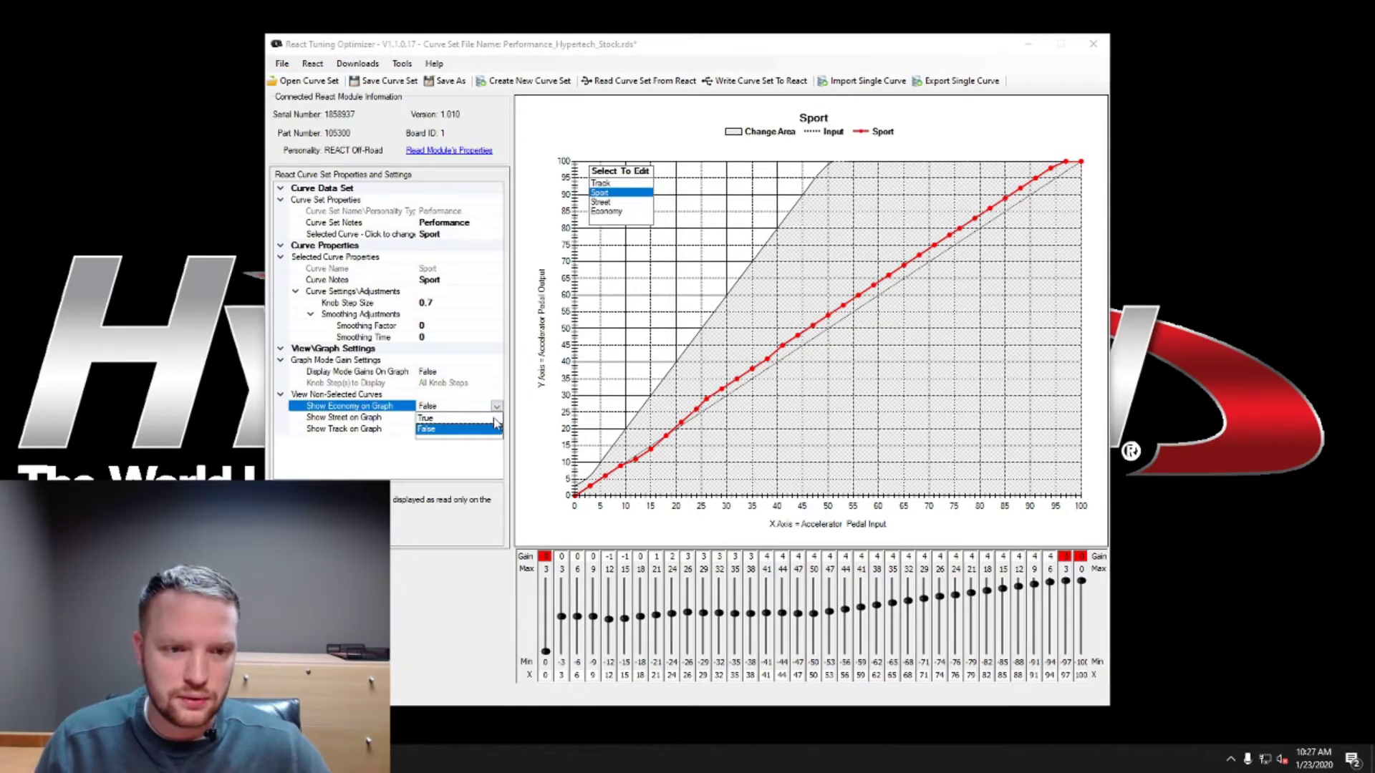
{"action": "left_click", "coordinate": [486, 418]}
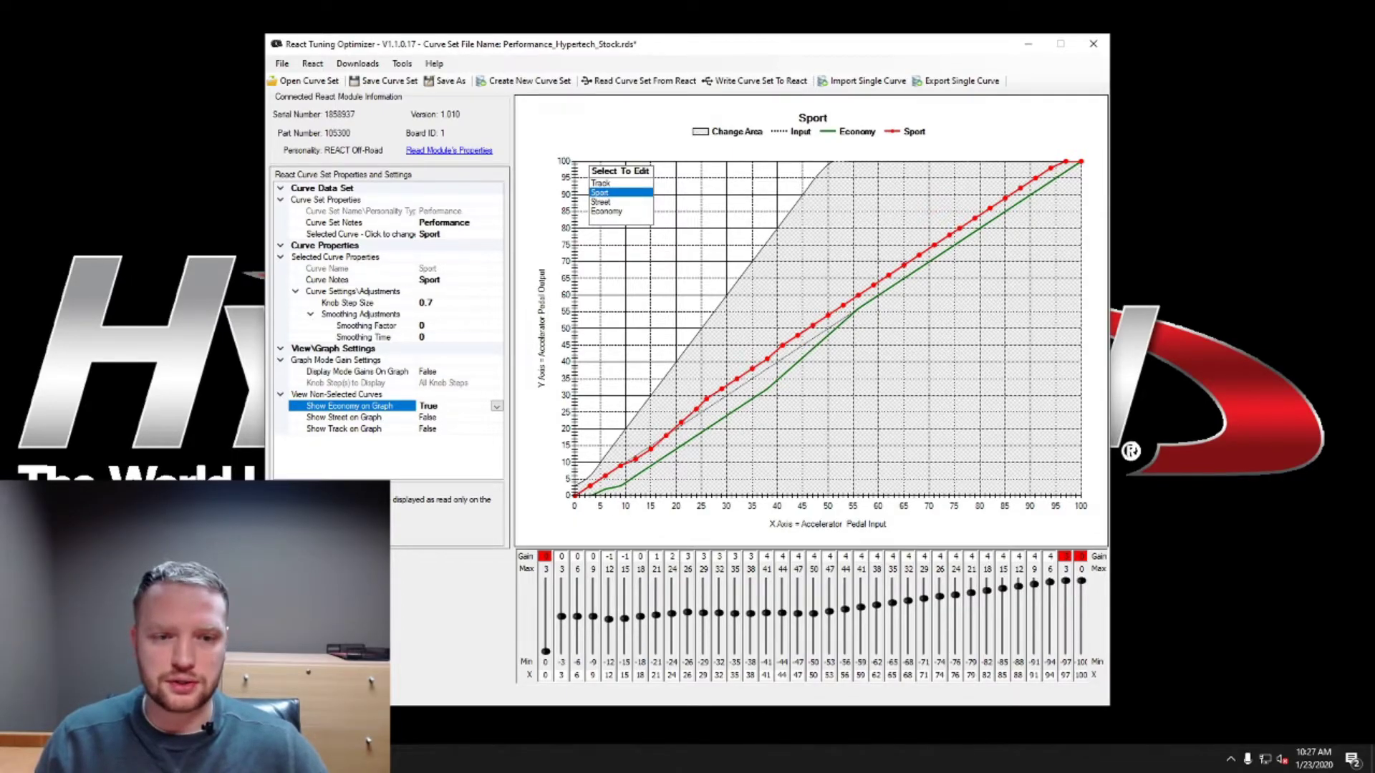
{"action": "left_click", "coordinate": [496, 406]}
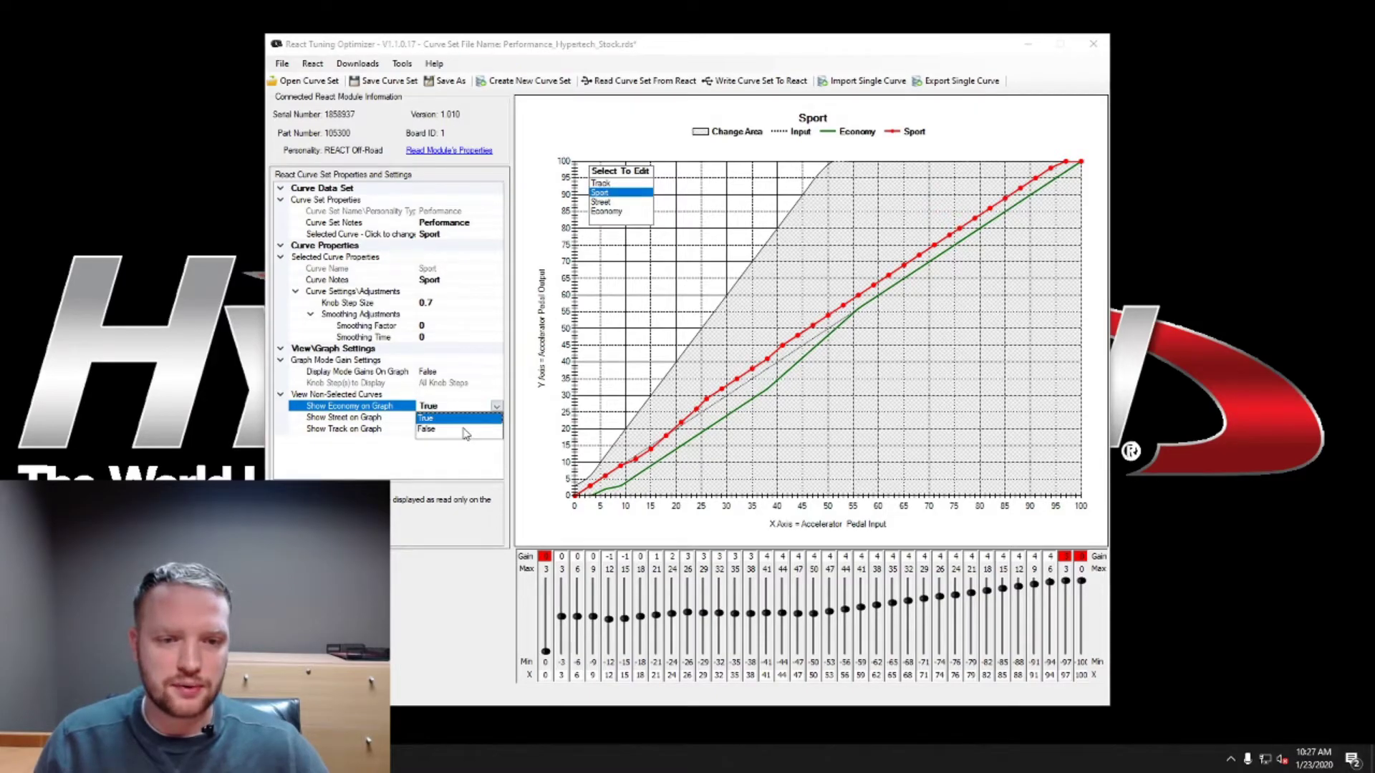
{"action": "left_click", "coordinate": [461, 430]}
- Keep Show Street on Graph set to False for the Sport curve
{"action": "left_click", "coordinate": [455, 418]}
{"action": "left_click", "coordinate": [496, 418]}
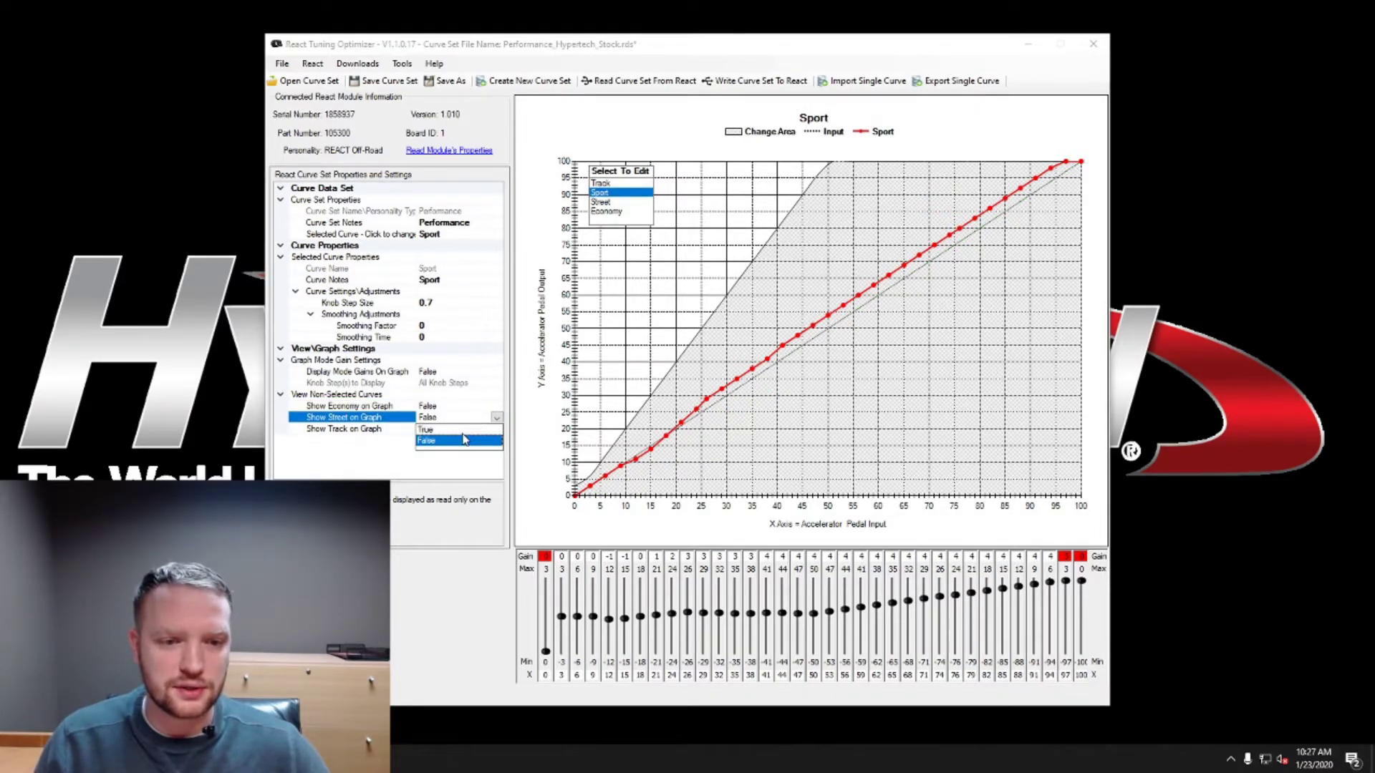
{"action": "left_click", "coordinate": [464, 440]}
{"action": "left_click", "coordinate": [496, 418]}
{"action": "left_click", "coordinate": [489, 419]}
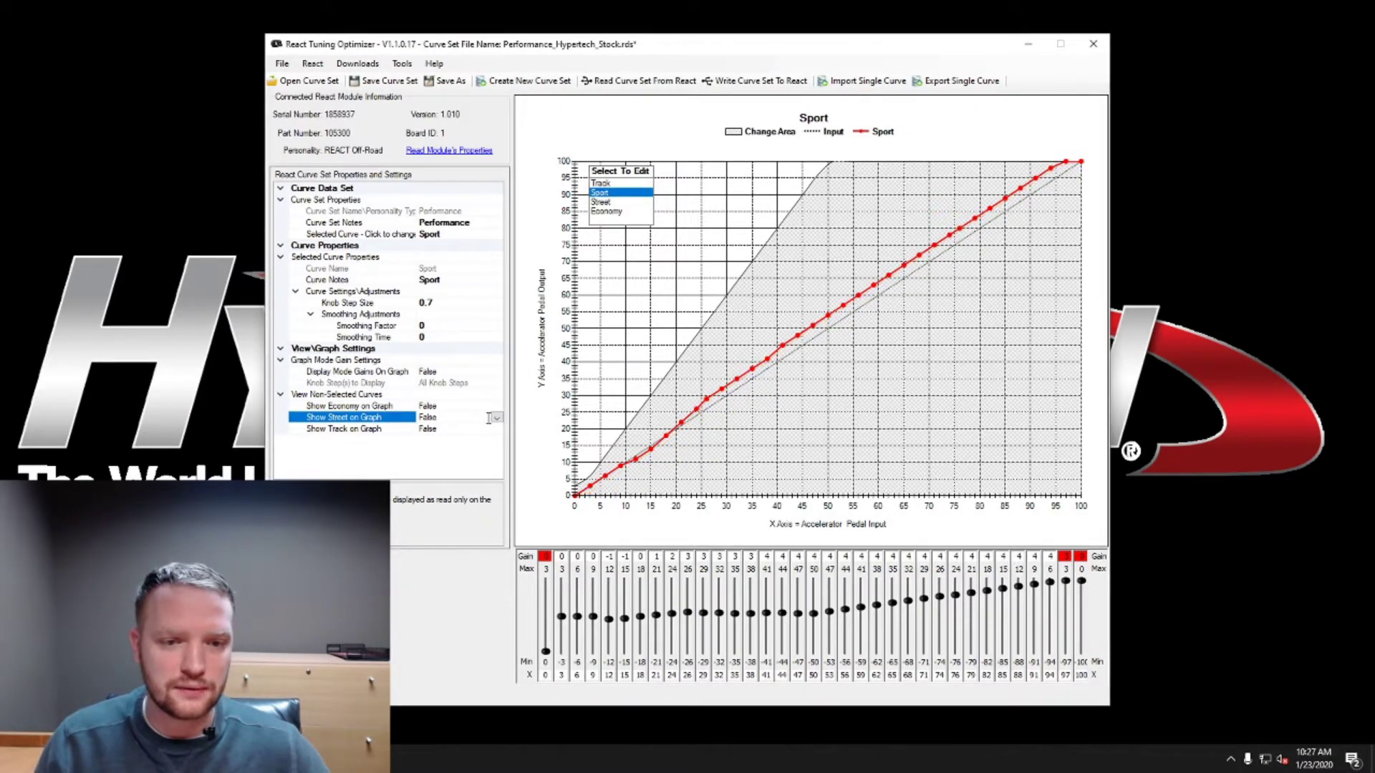
{"action": "left_click", "coordinate": [402, 63]}
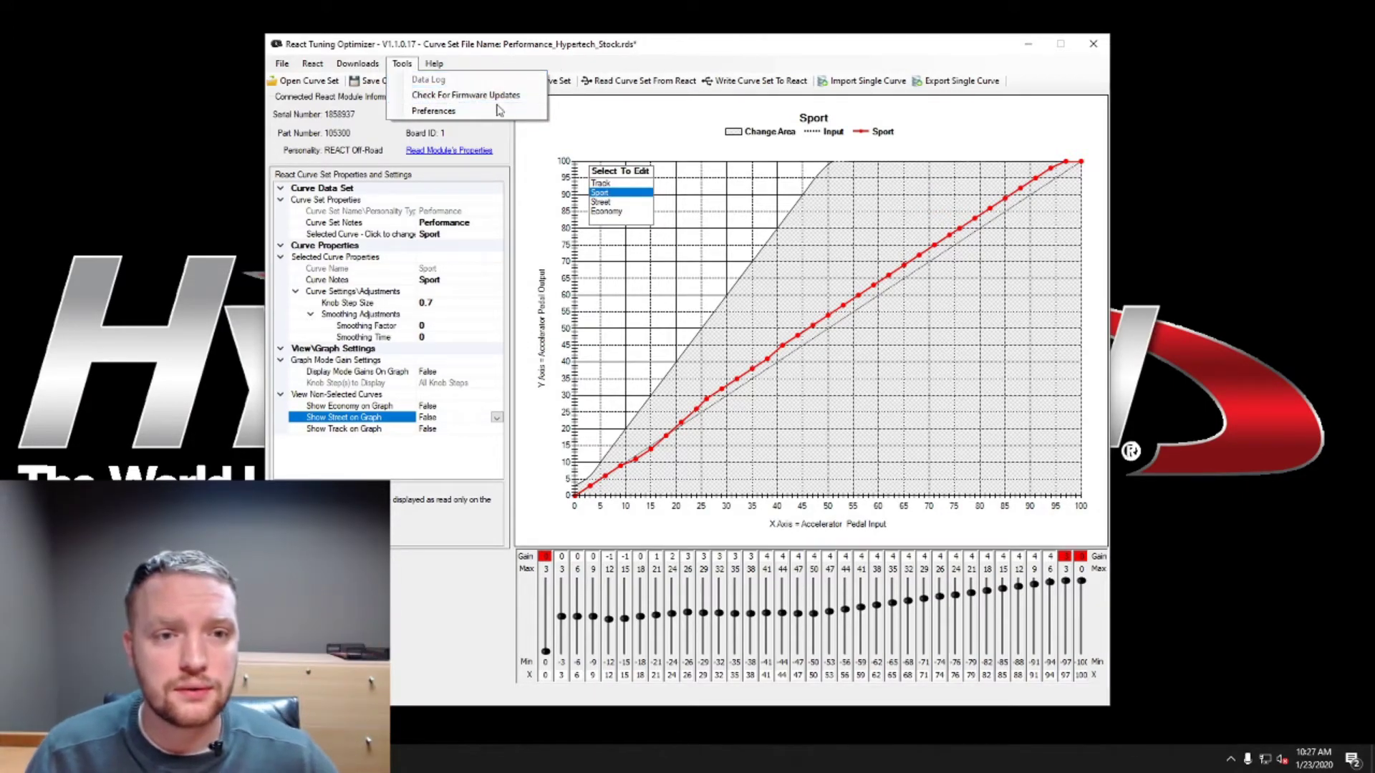
- Switch the user level back to Basic Mode in Preferences and reselect the Track curve
{"action": "left_click", "coordinate": [438, 111]}
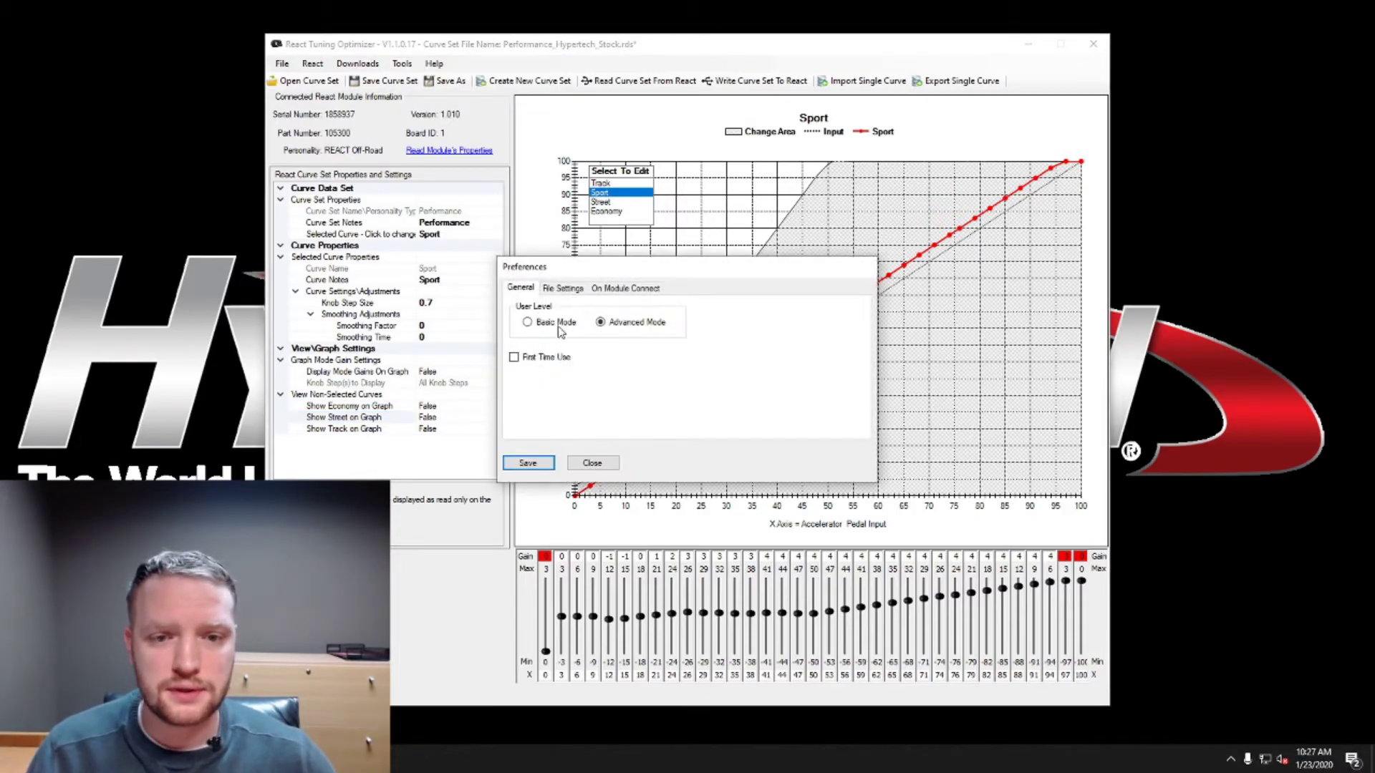
{"action": "left_click", "coordinate": [529, 322]}
{"action": "left_click", "coordinate": [529, 463]}
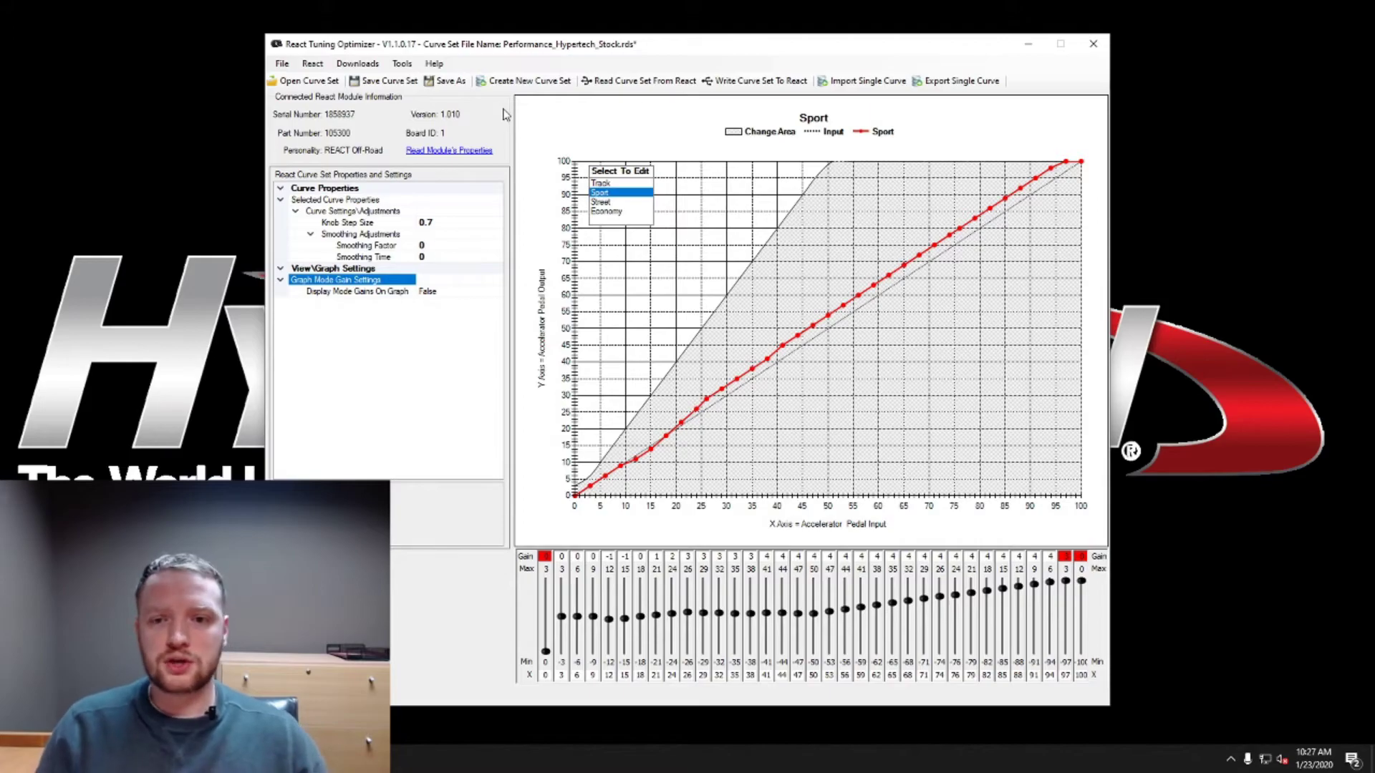
{"action": "left_click", "coordinate": [605, 184]}
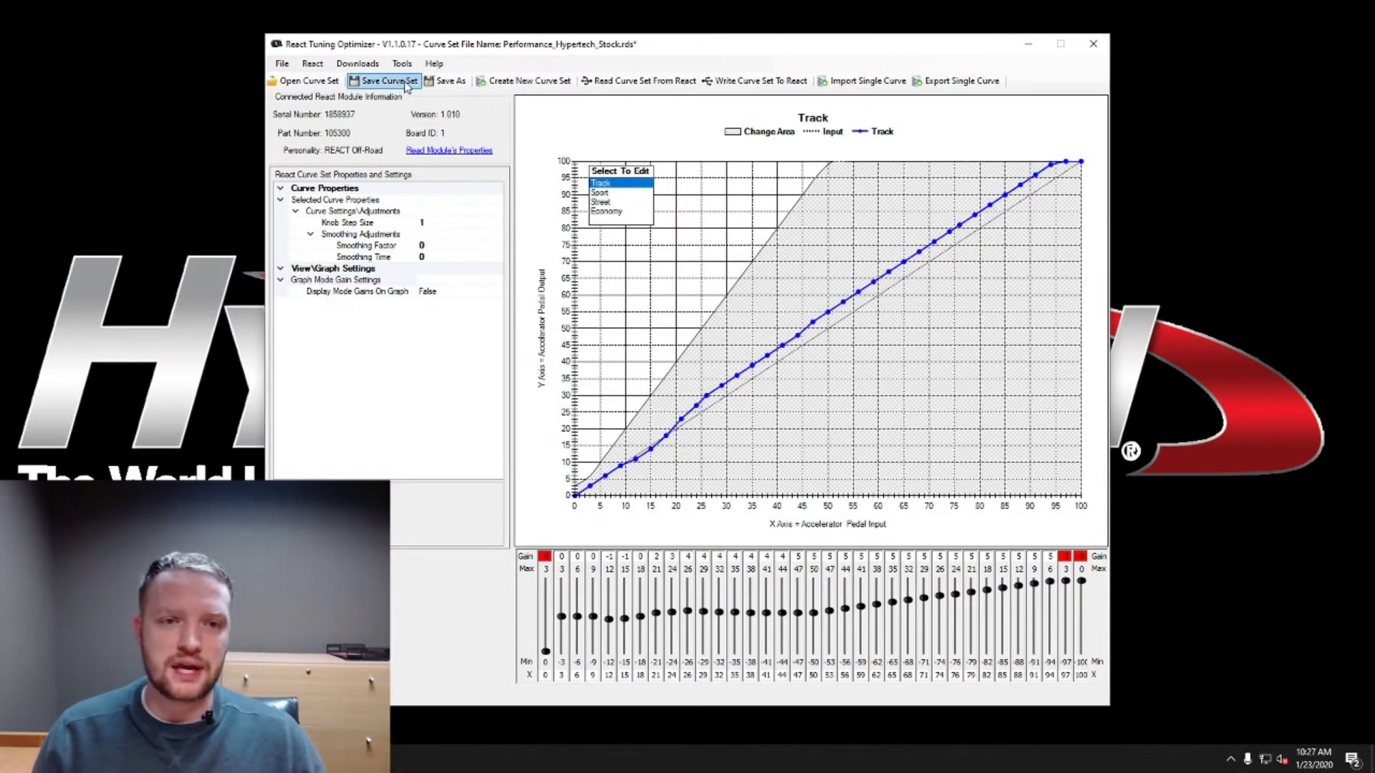
- Save the curve set as 'my react.rds' using Save As
{"action": "left_click", "coordinate": [457, 83]}
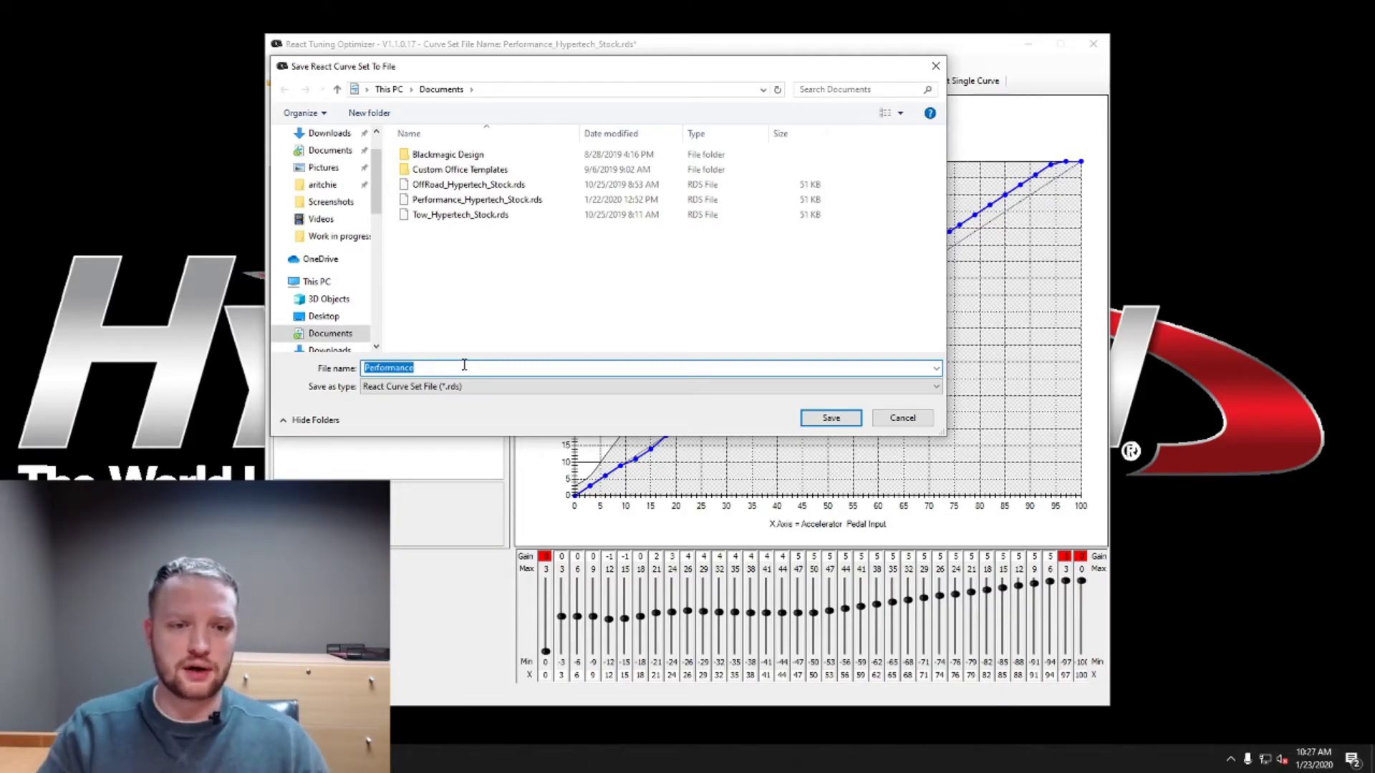
{"action": "type", "text": "my react"}
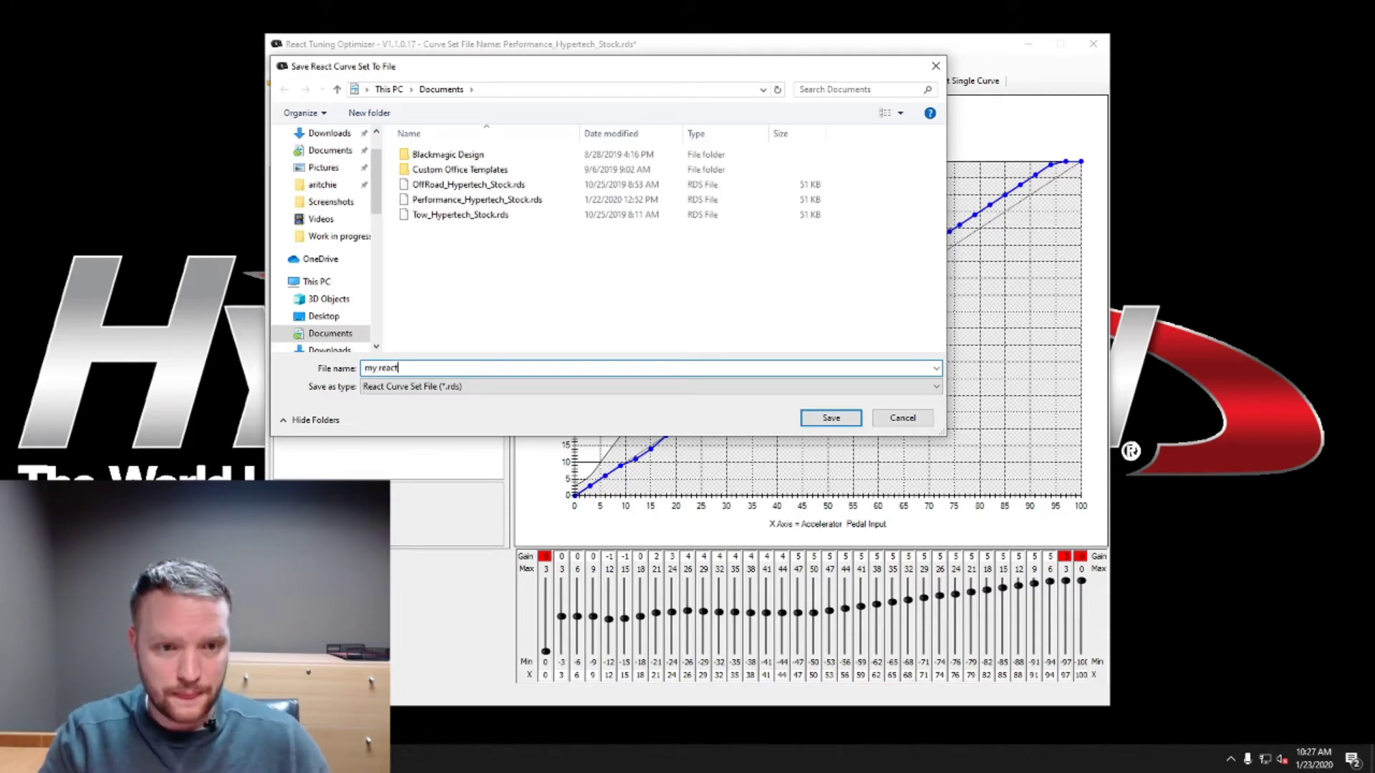
{"action": "left_click", "coordinate": [801, 425]}
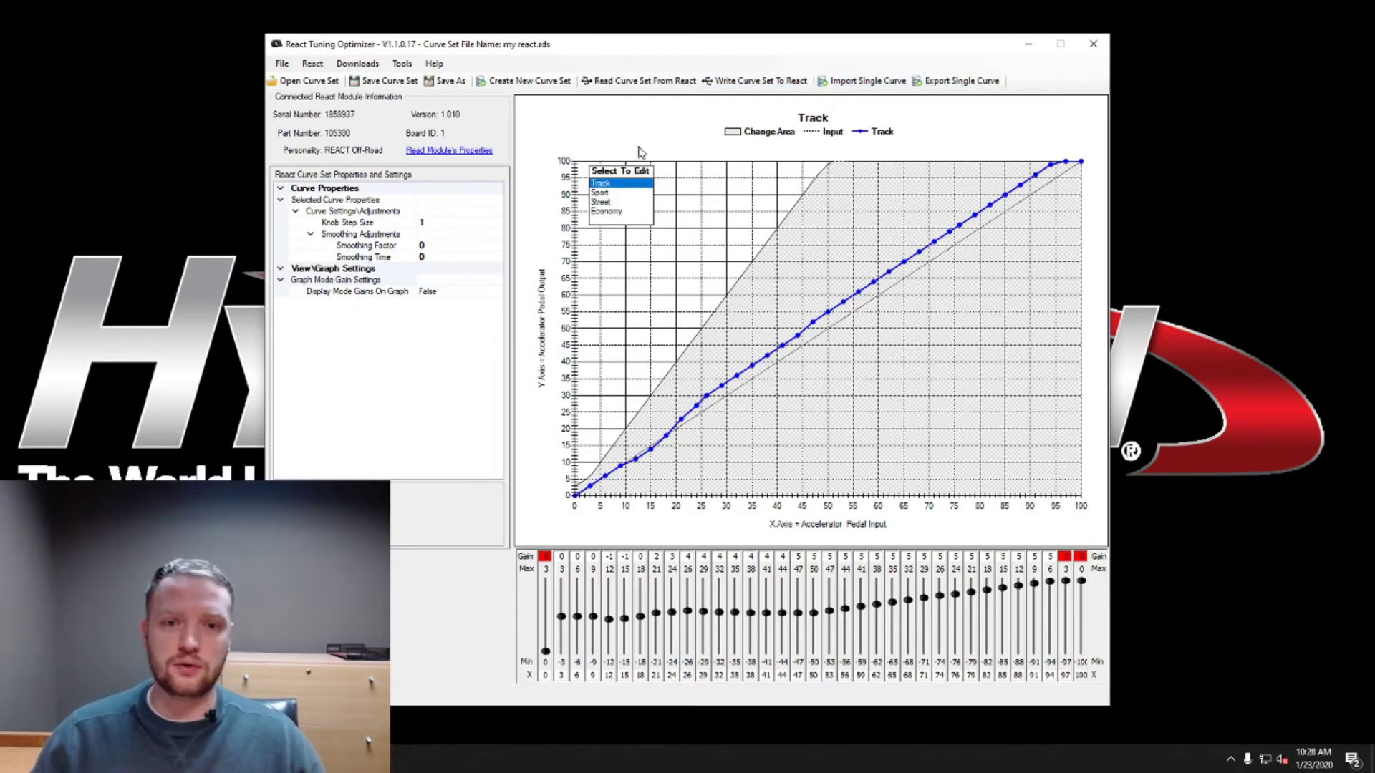
{"action": "left_click", "coordinate": [607, 203]}
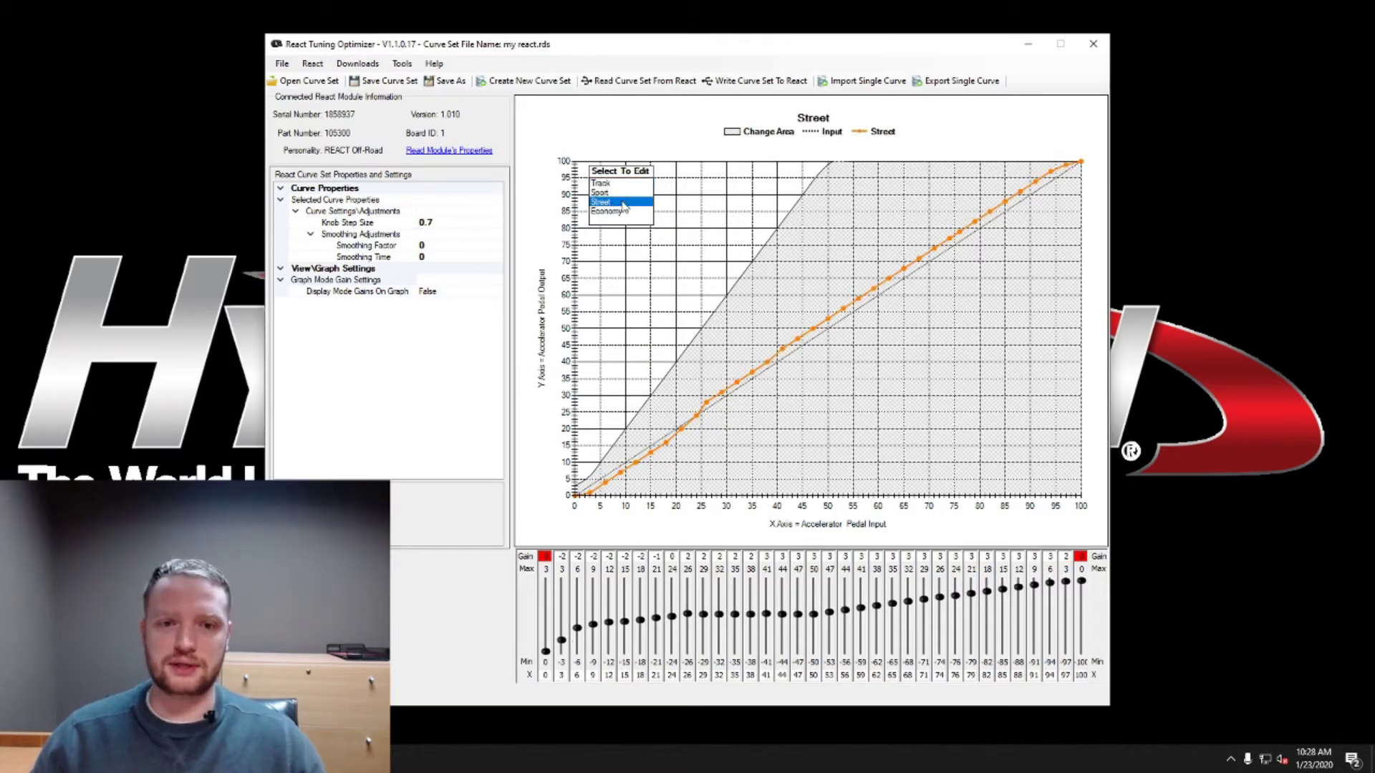